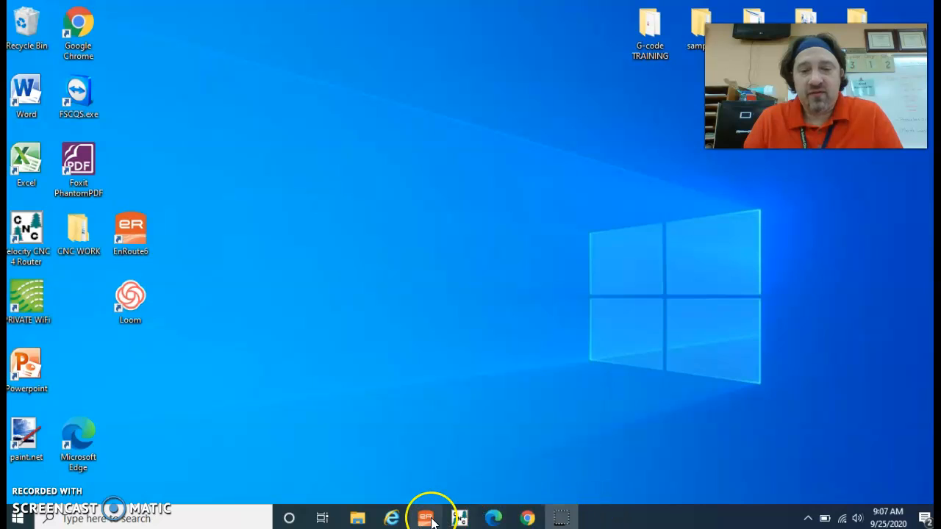
Step: Switch to EnRoute and start a new drawing
mouse_move(431, 520)
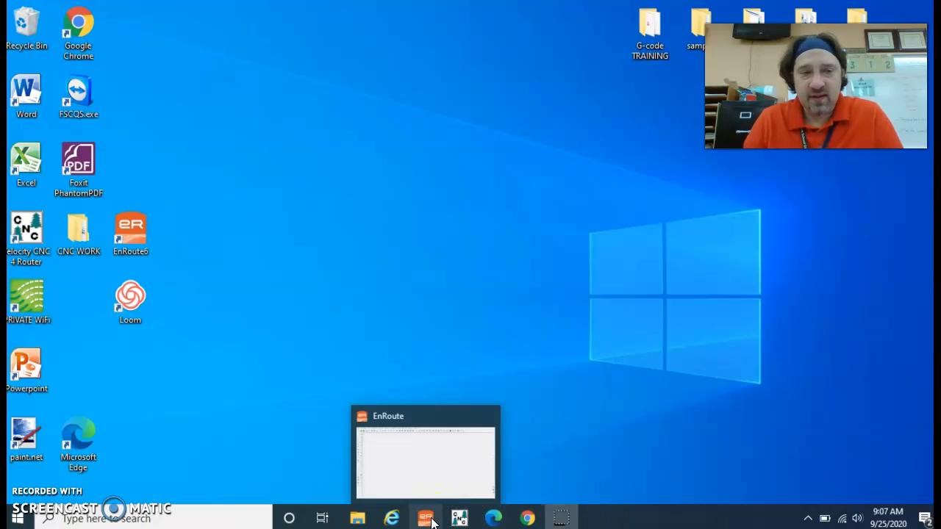
click(426, 518)
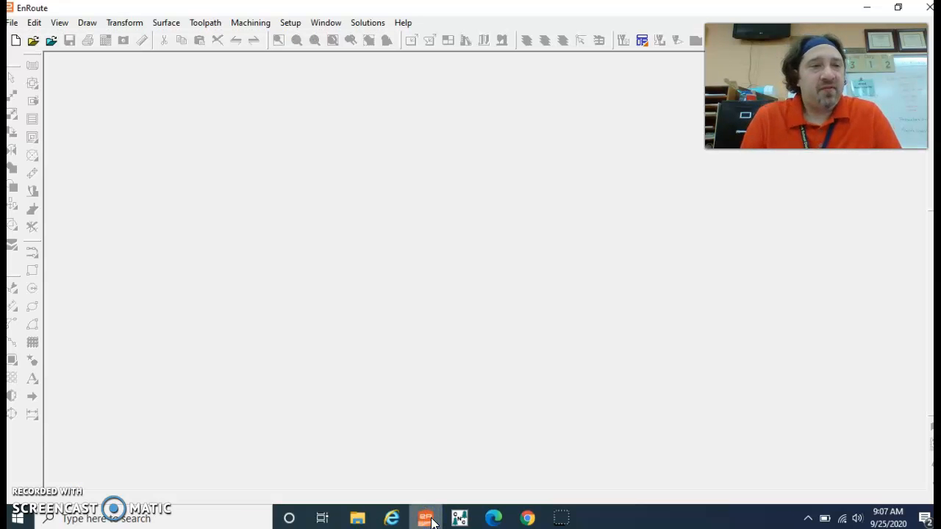
click(16, 41)
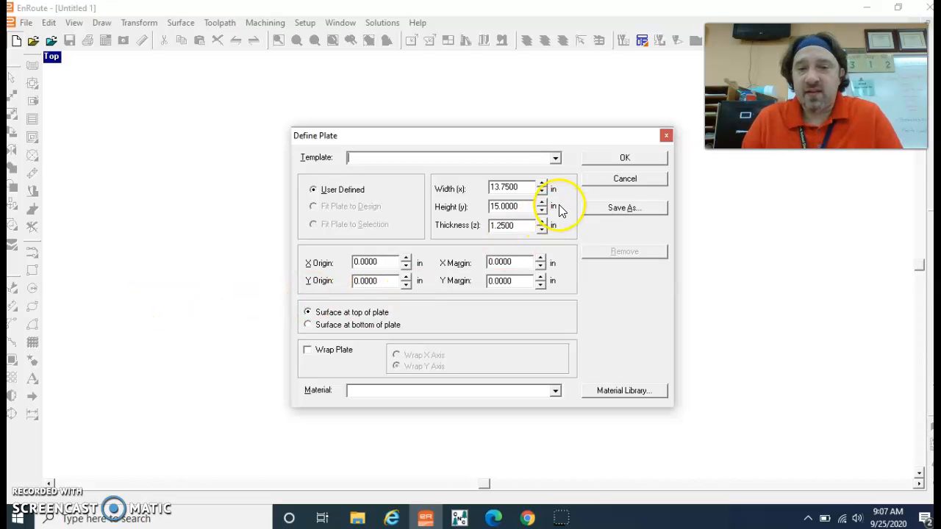
Step: Define the plate as 15 in wide, 16 in high and 0.75 in thick
double_click(520, 187)
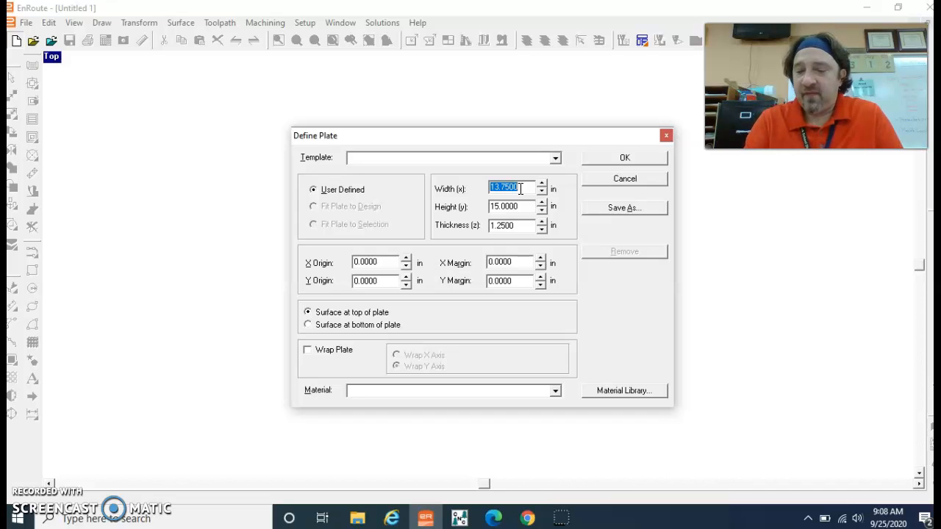
text(15)
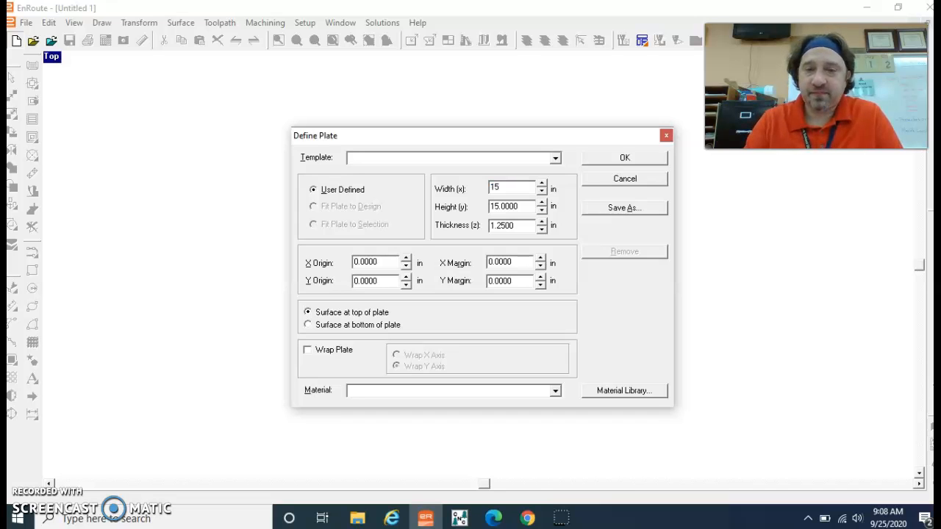
double_click(526, 207)
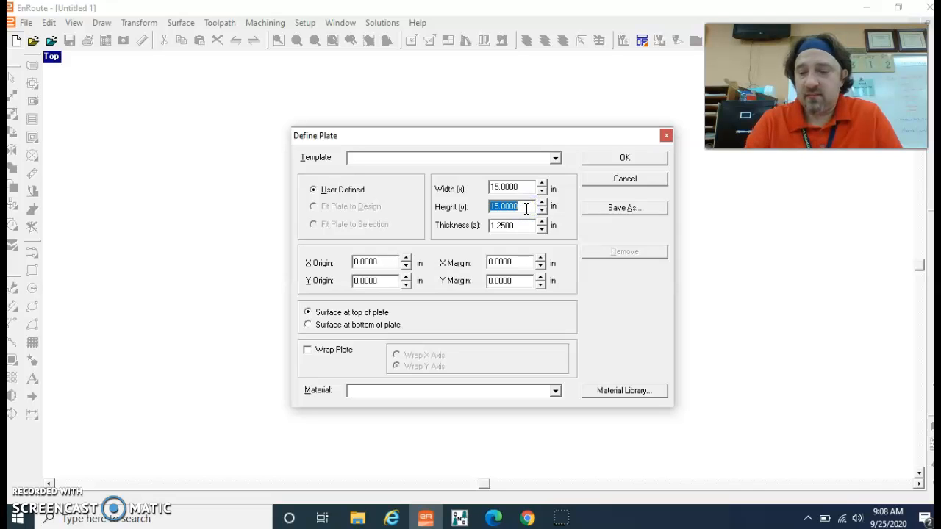
text(16)
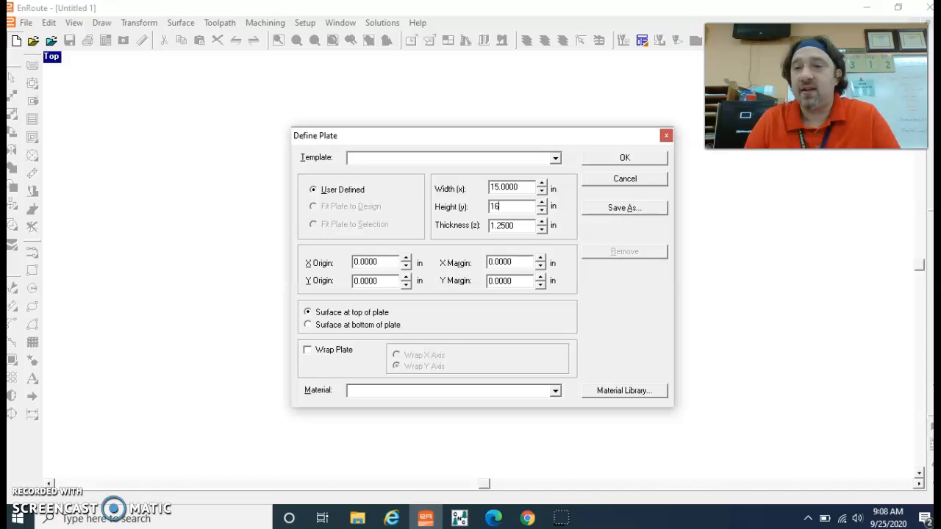
click(522, 228)
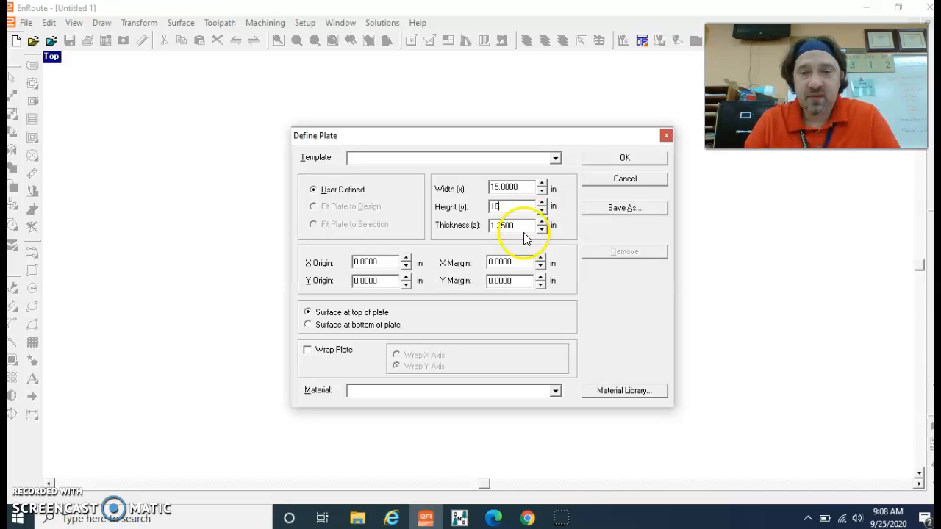
double_click(520, 229)
text(.75)
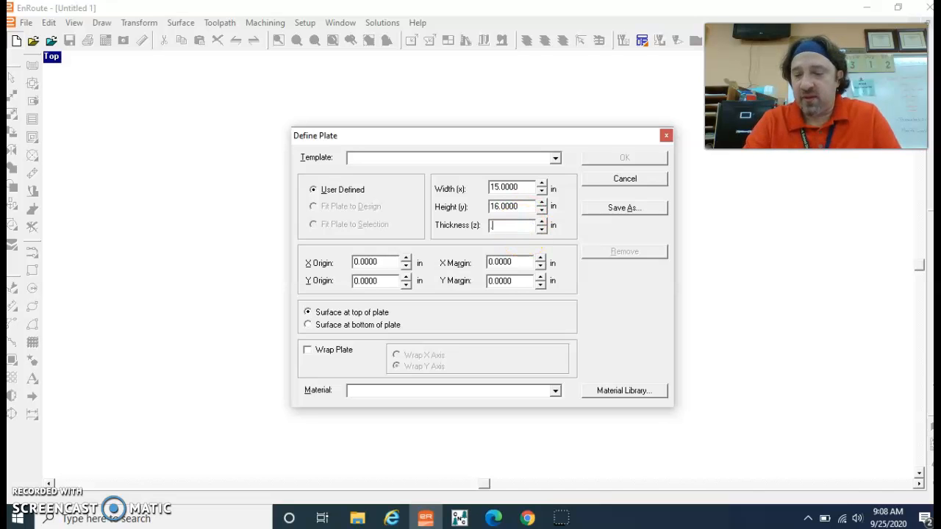
click(448, 224)
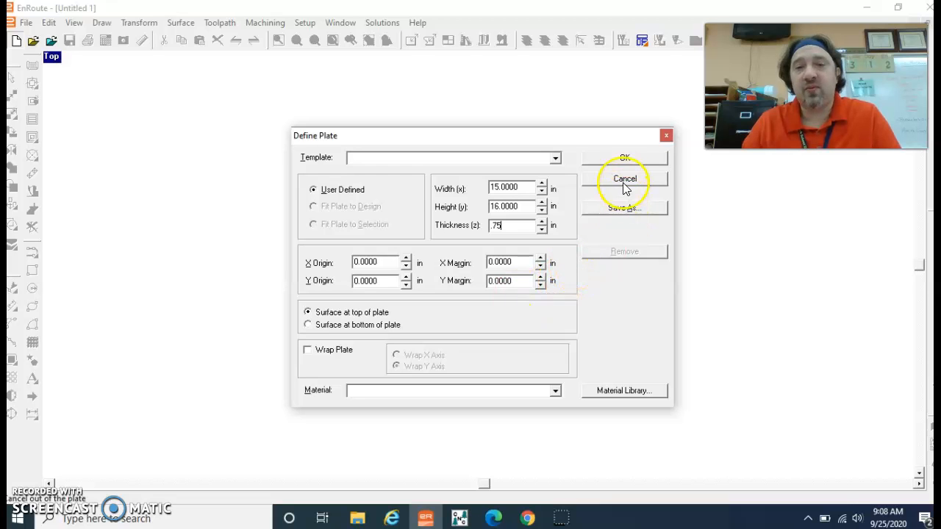
click(624, 158)
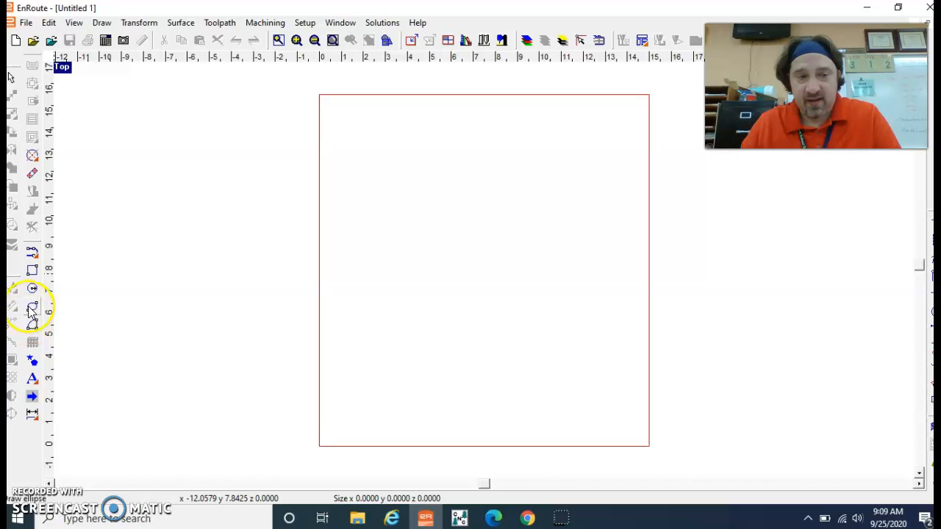
Step: Sketch a closed triangle about 6.34 by 8.65 in on the plate with straight line segments, and delete it
click(32, 253)
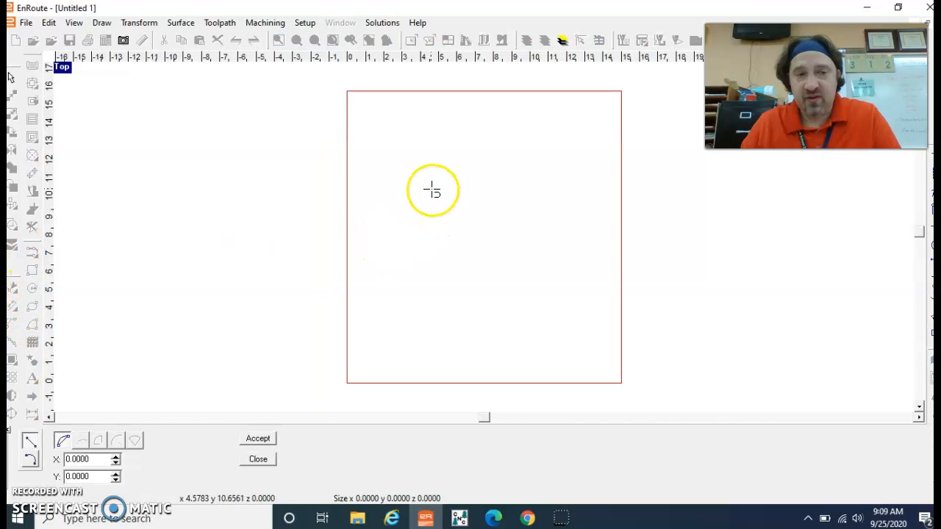
click(405, 147)
click(521, 301)
click(483, 144)
click(412, 148)
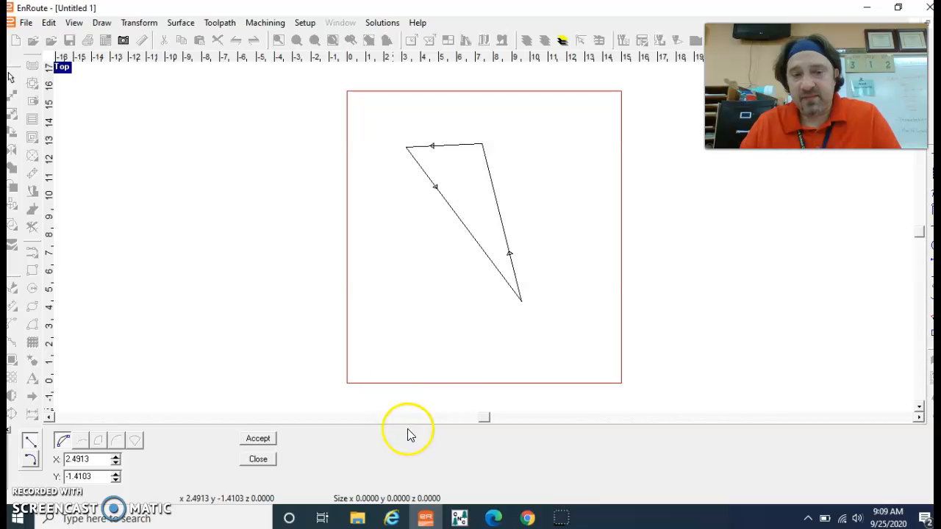
click(263, 467)
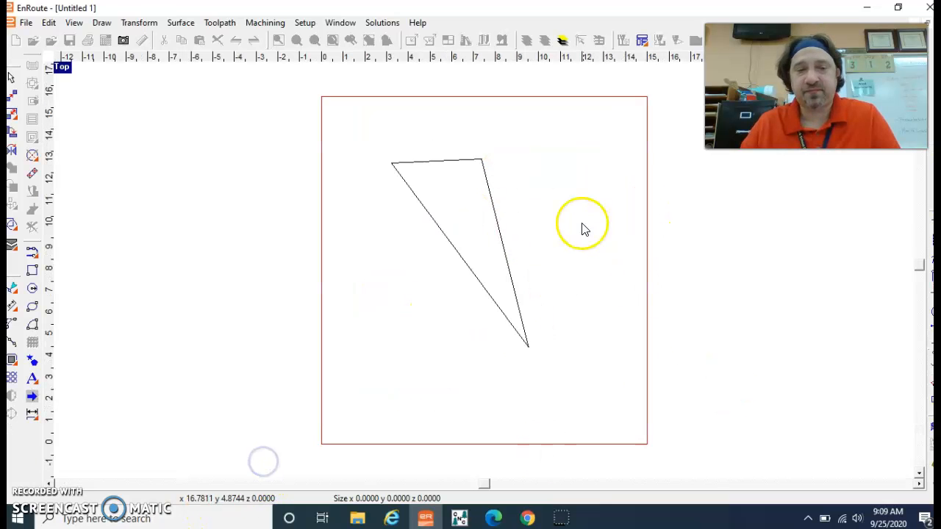
click(427, 160)
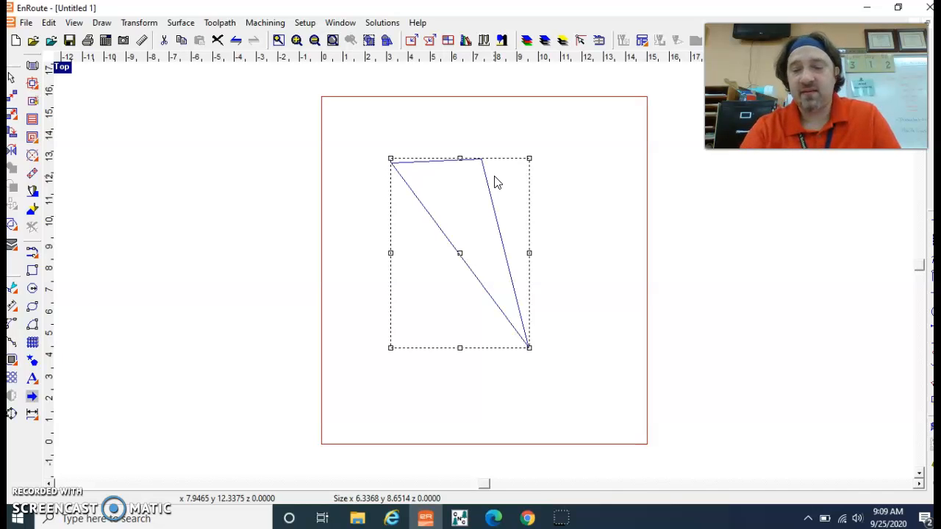
key(Delete)
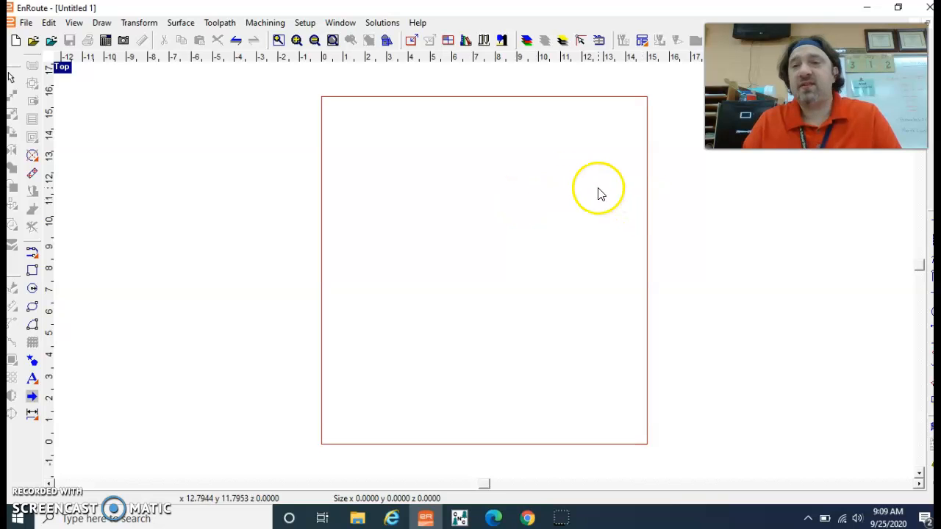
Step: Switch to Internet Explorer, decline the Chrome offer on the Google page and go to Google Images
click(394, 520)
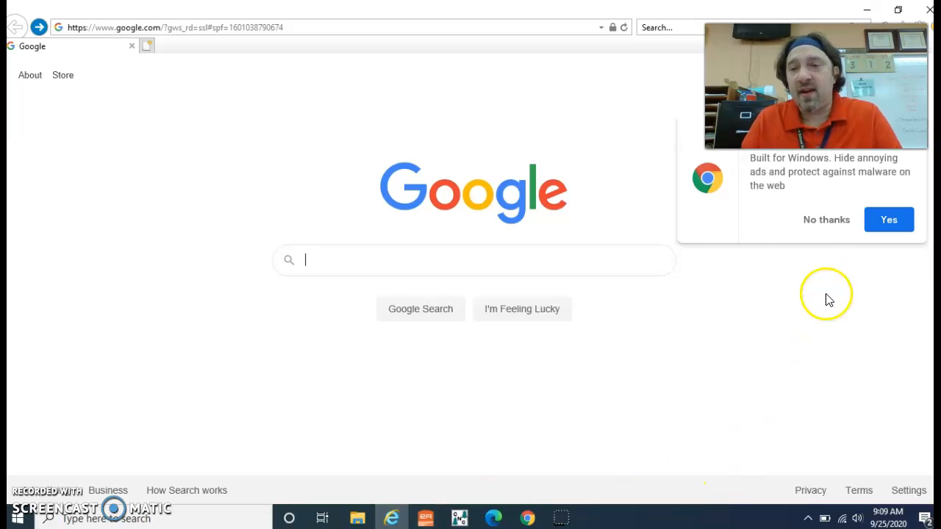
click(824, 218)
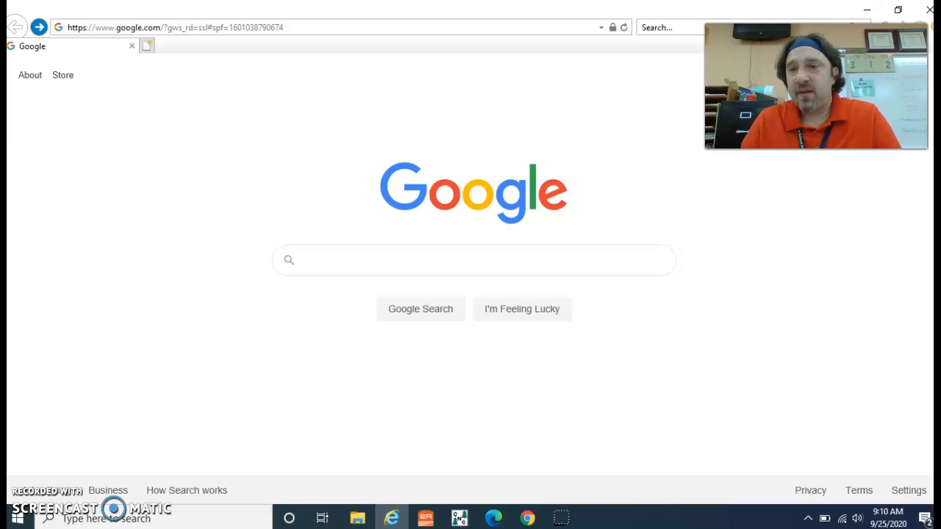
drag(815, 86, 823, 168)
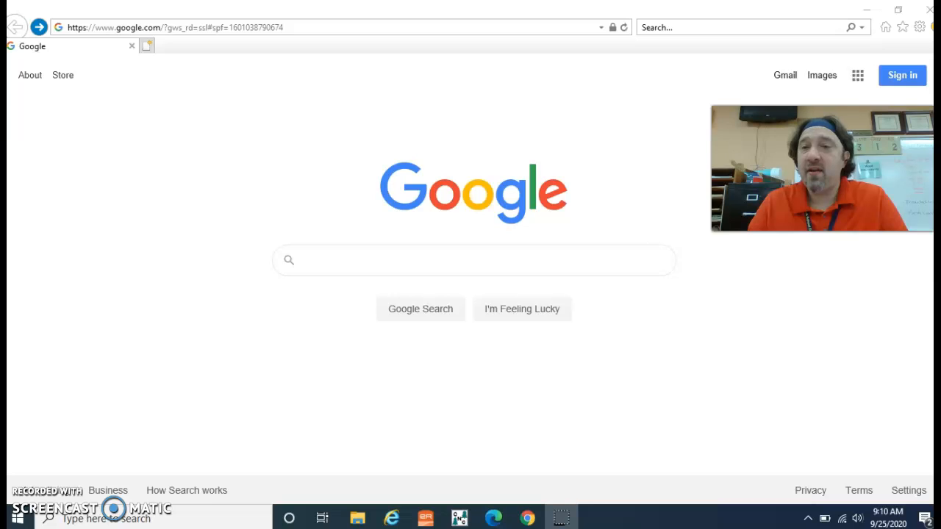
click(820, 77)
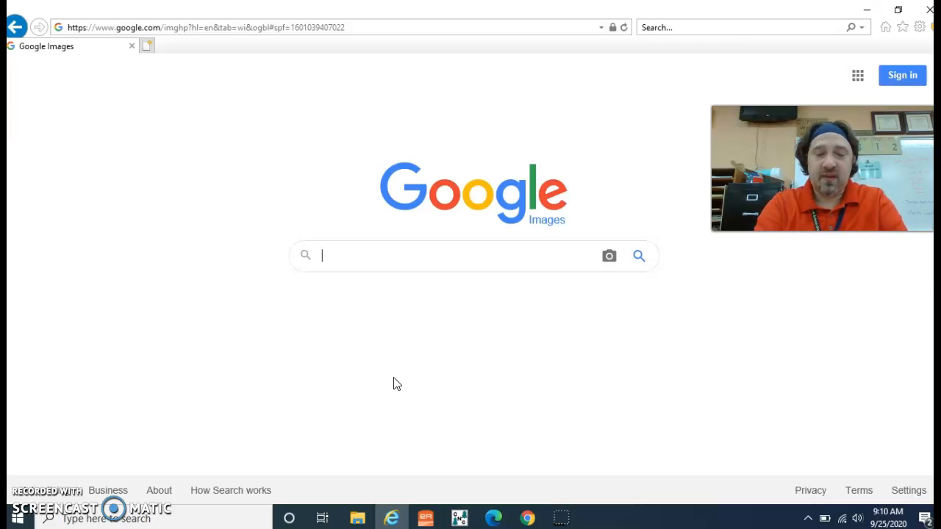
Step: Search Google Images for "steelers logo black and white"
text(steele)
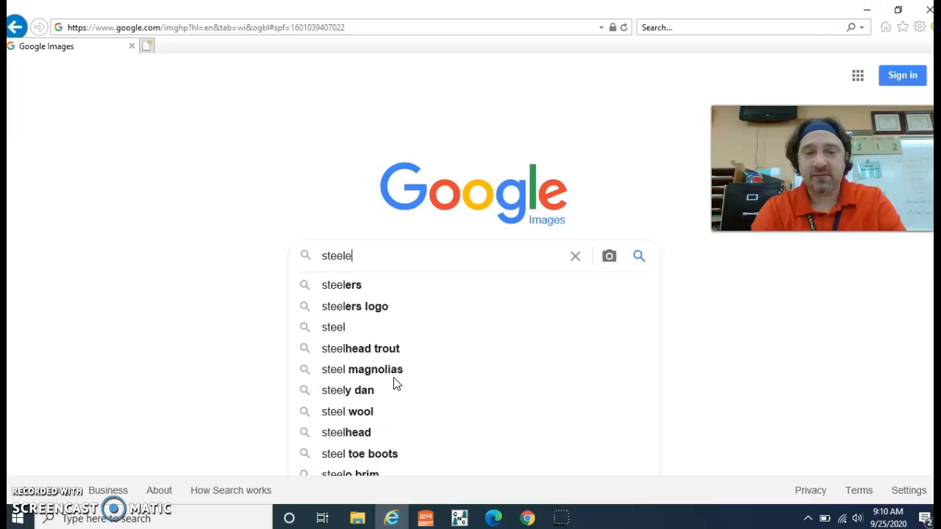
text(rs)
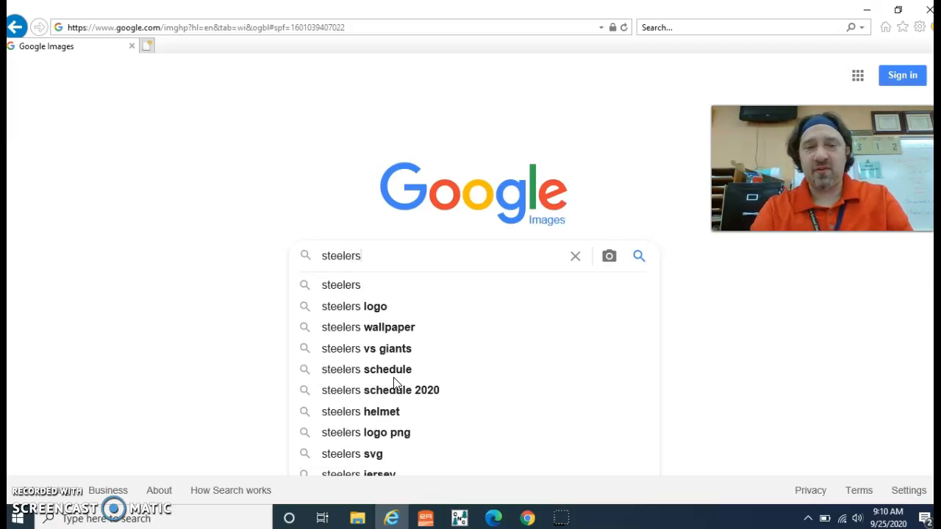
text( lo)
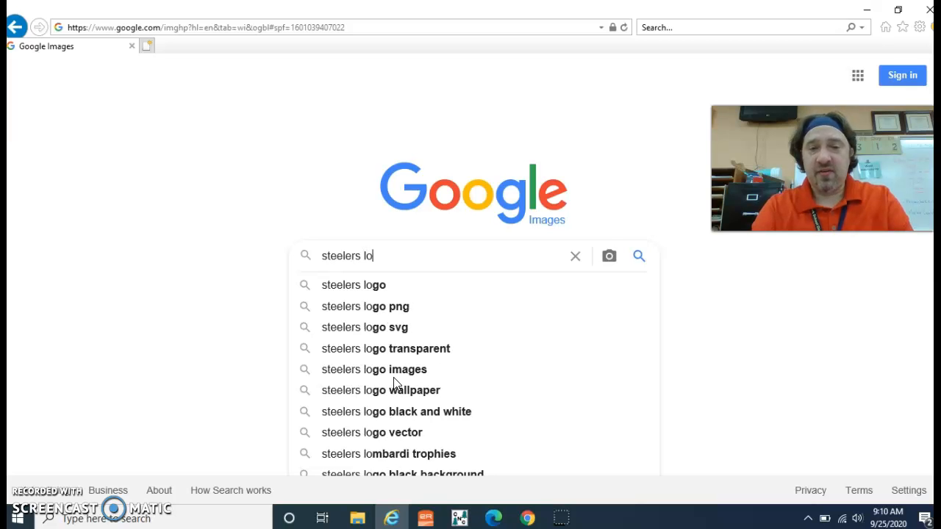
text(go blca)
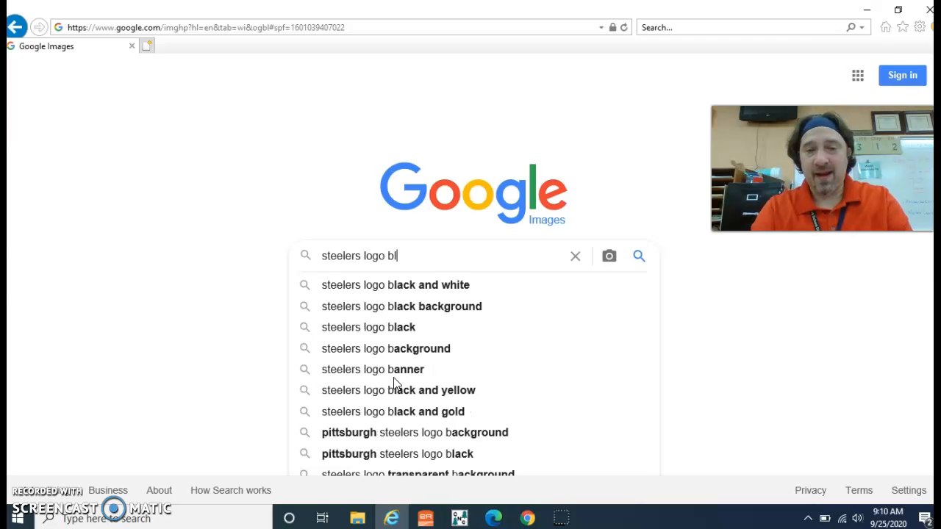
key(BackSpace)
key(BackSpace)
text(ack)
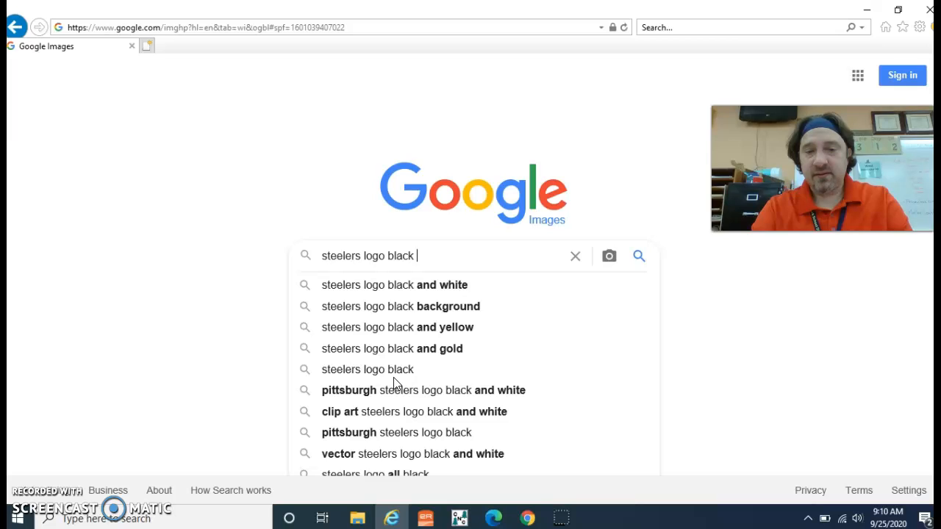
key(Down)
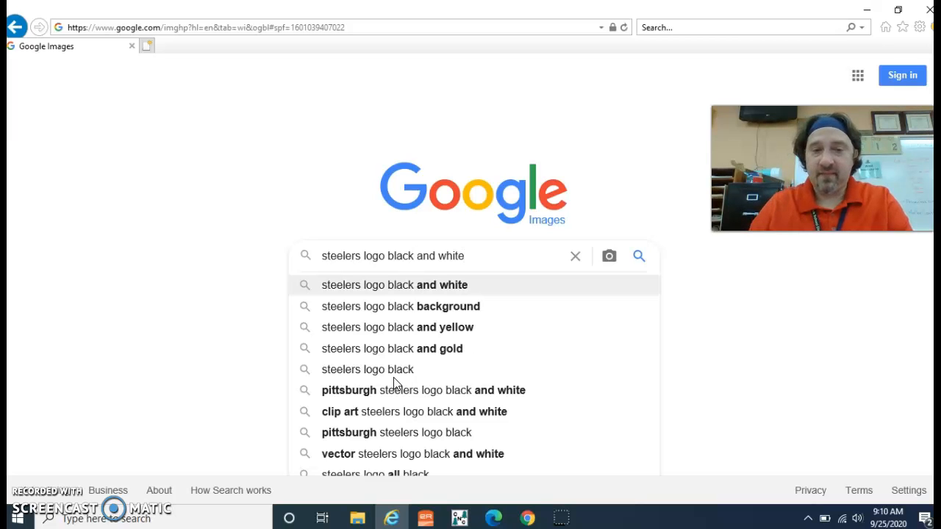
key(Return)
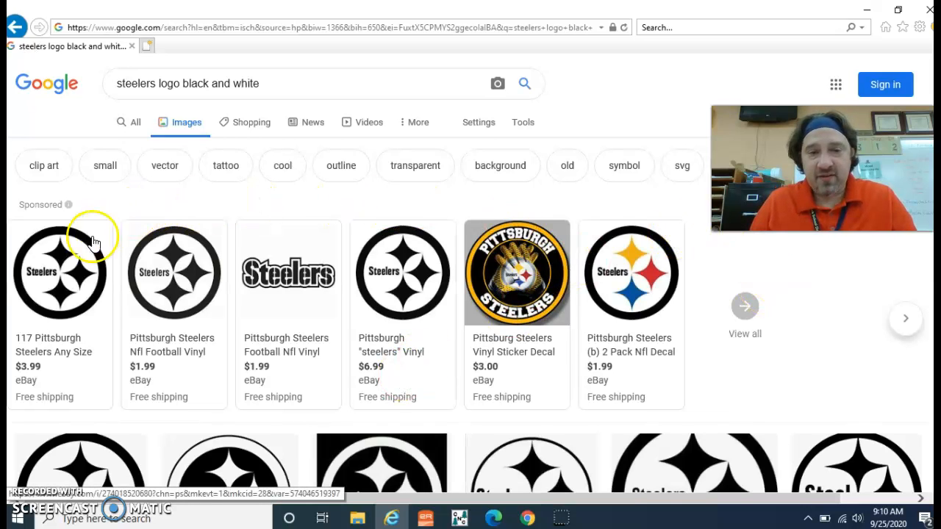
Step: Start saving the thin-ringed black-and-white Steelers logo picture from clipart-library.com, among the non-sponsored results
scroll(353, 235, down, 1)
scroll(368, 243, down, 1)
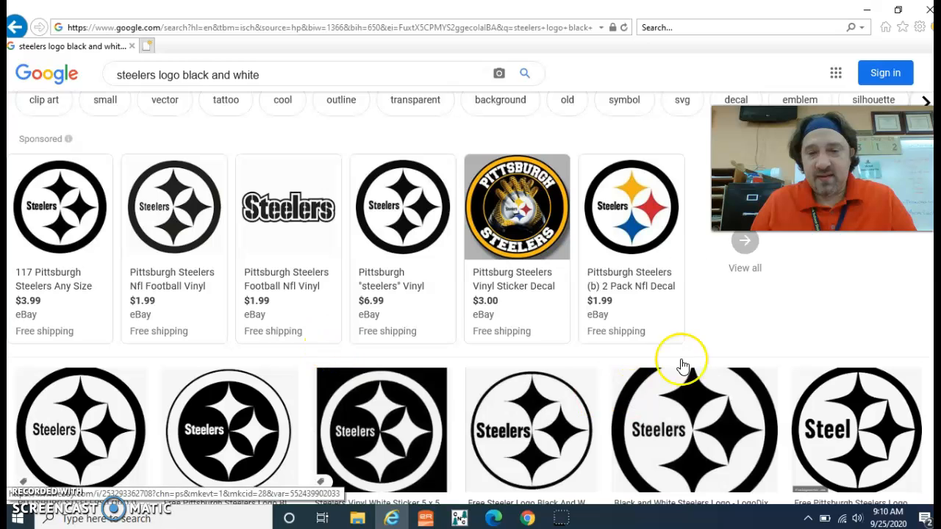
scroll(538, 371, down, 1)
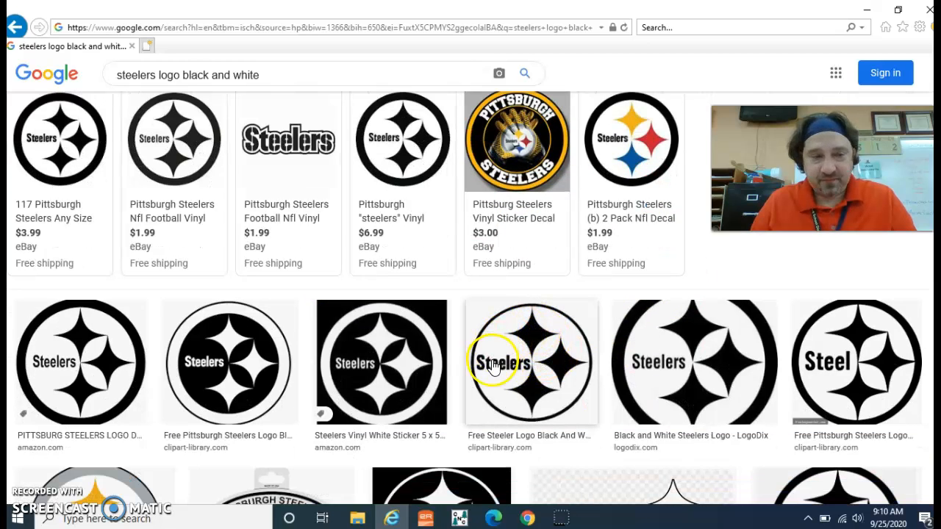
right_click(534, 355)
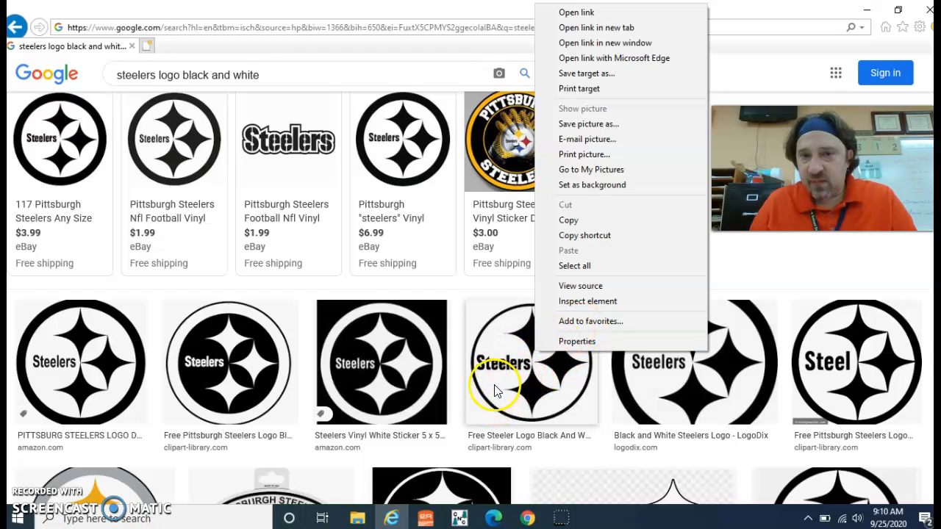
click(598, 123)
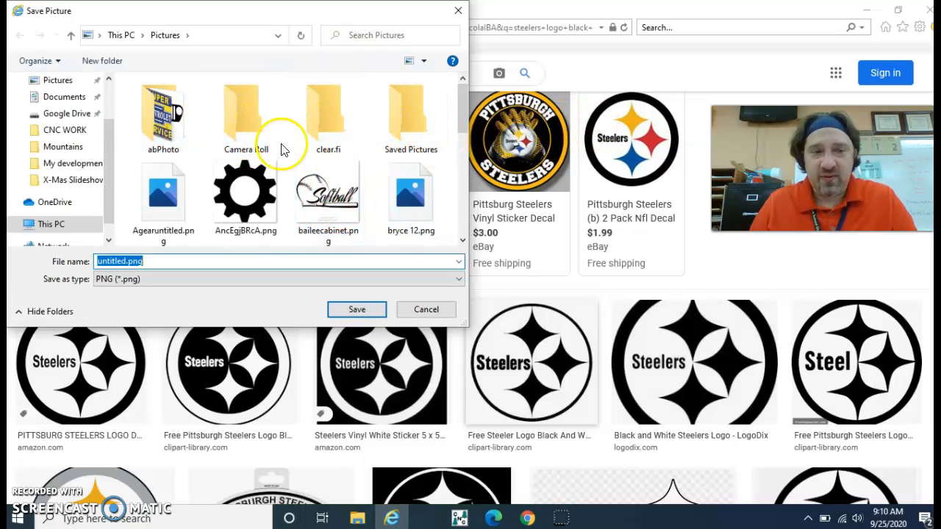
Step: Save the picture in the CNC WORK folder as "steelers logo" in Bitmap (*.bmp) format
click(64, 132)
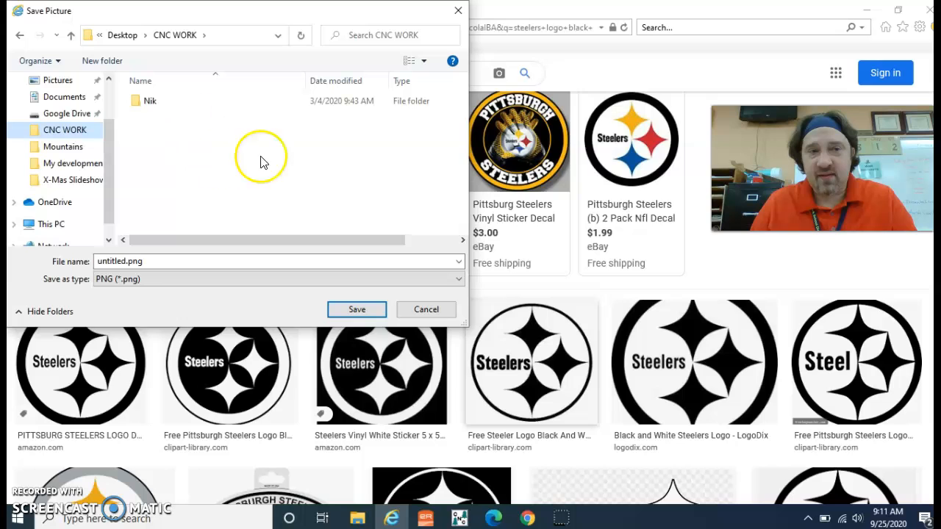
click(141, 261)
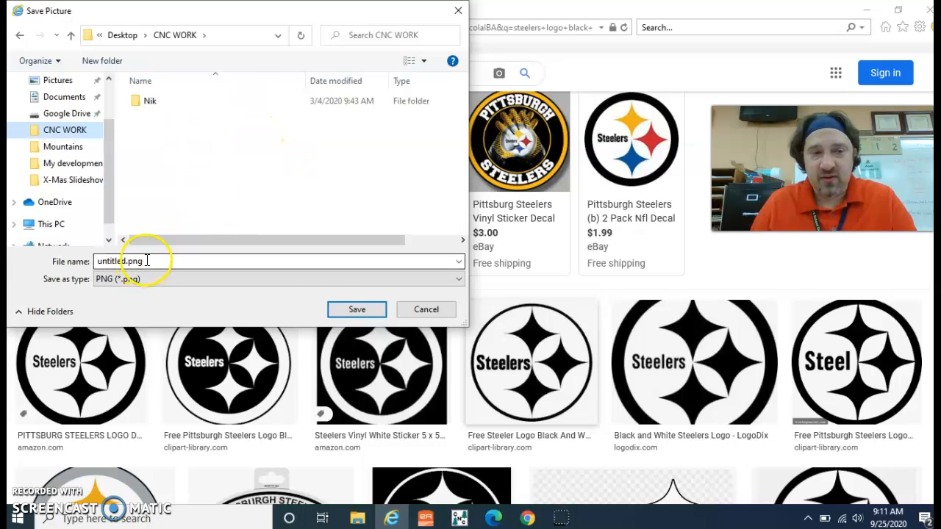
double_click(150, 262)
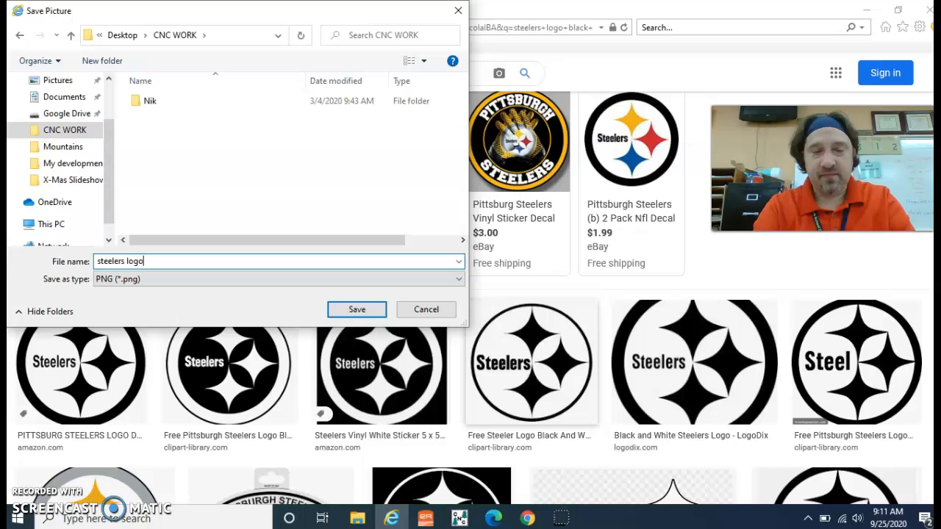
click(456, 282)
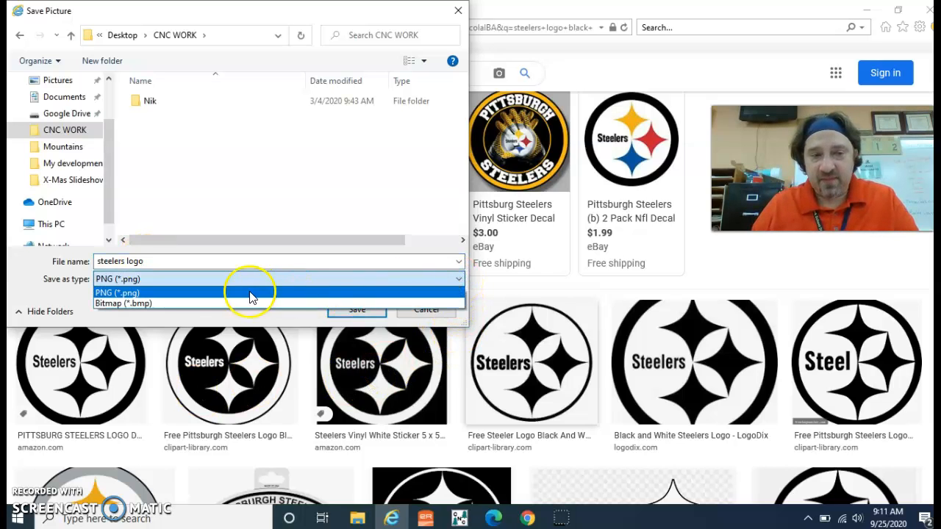
click(169, 304)
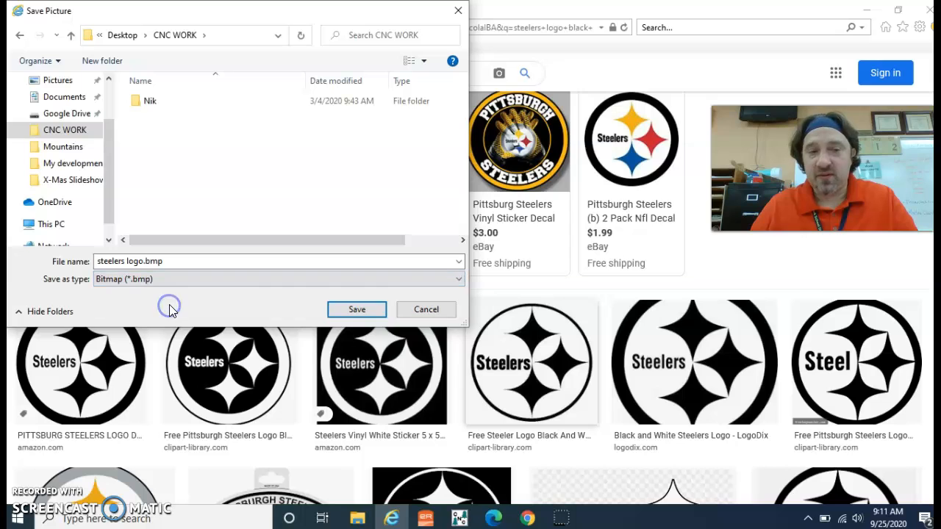
click(357, 309)
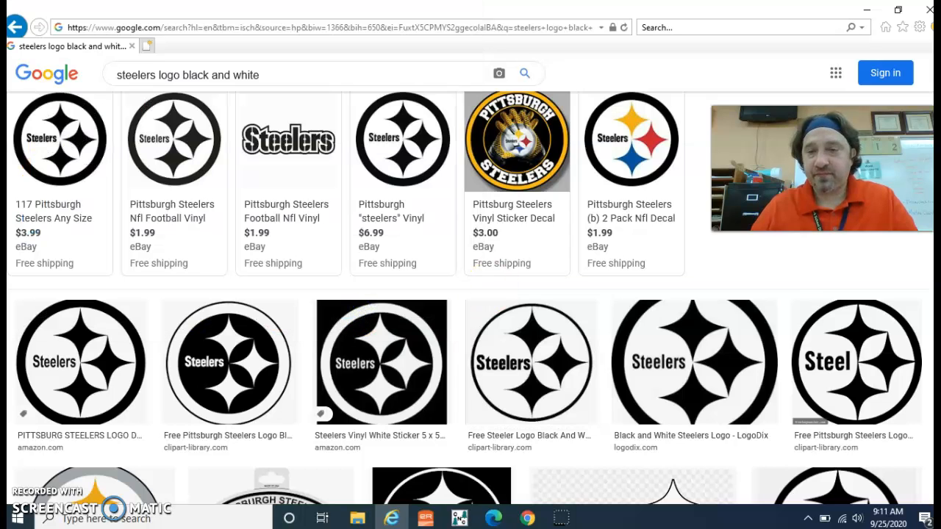
Step: Switch to EnRoute and import steelers logo.bmp from the CNC WORK folder
click(870, 15)
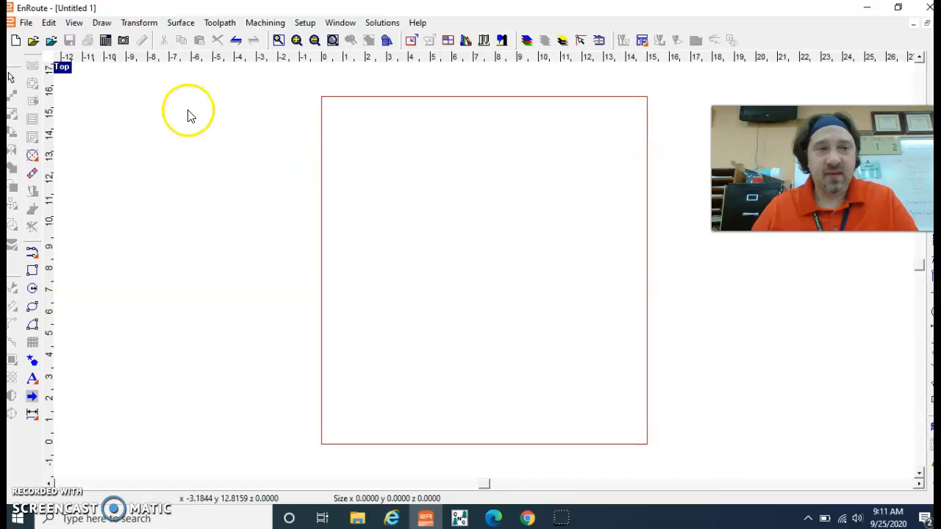
click(51, 41)
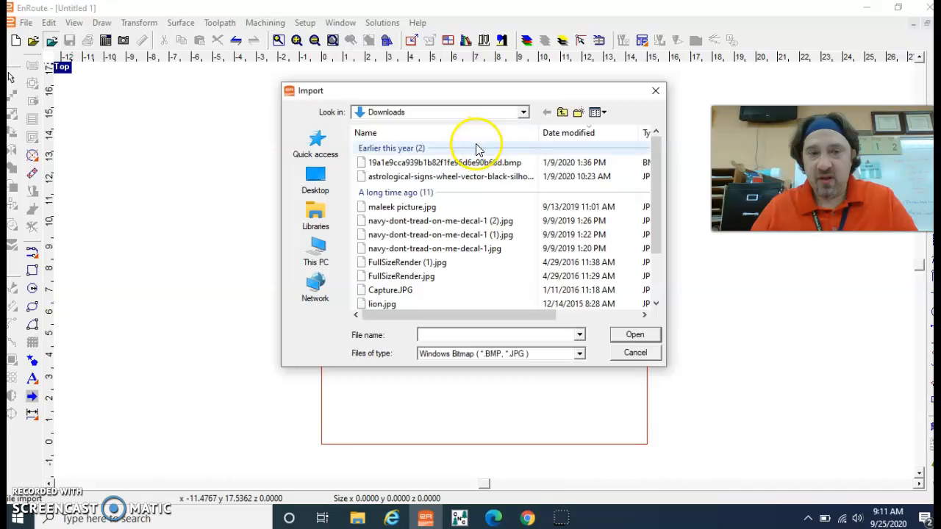
click(524, 112)
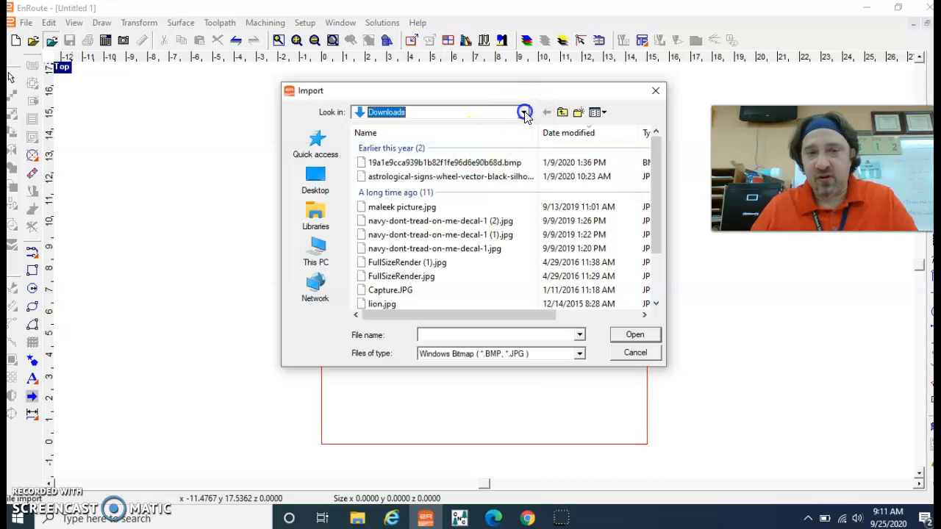
click(524, 112)
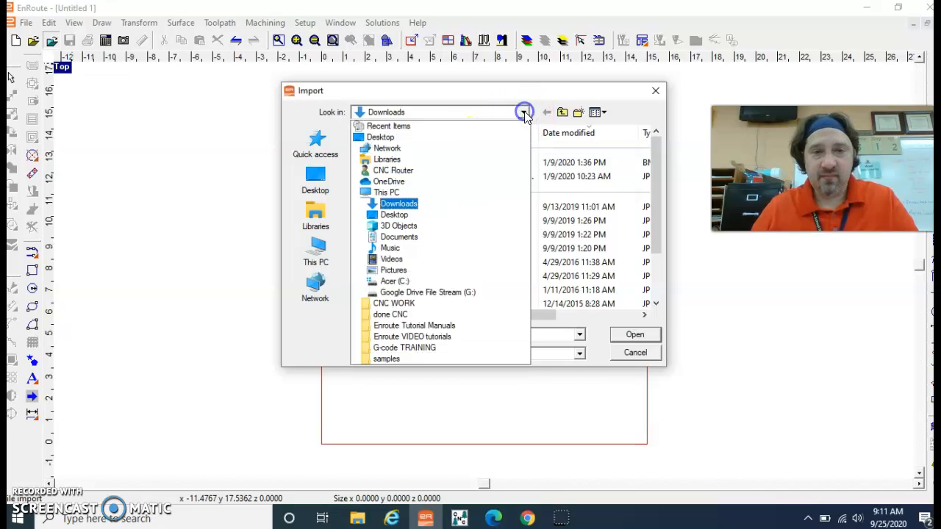
click(436, 303)
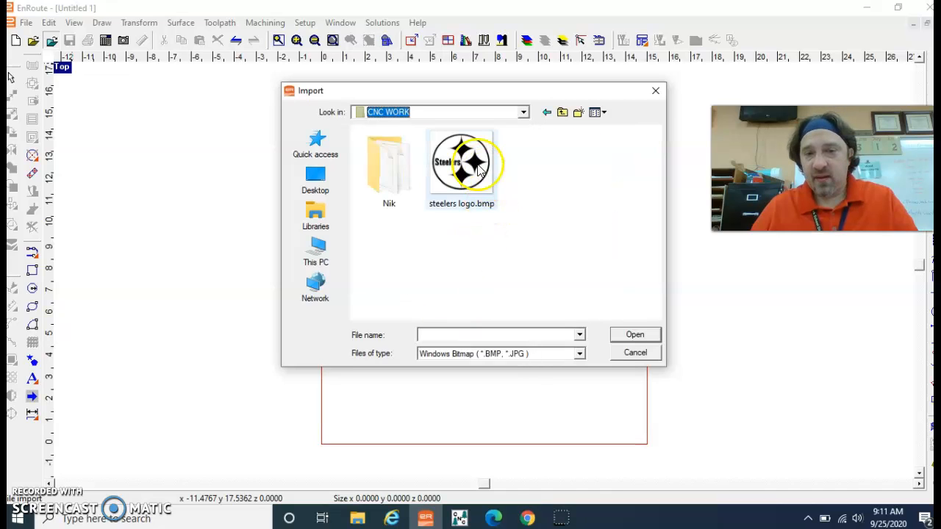
click(477, 168)
click(635, 335)
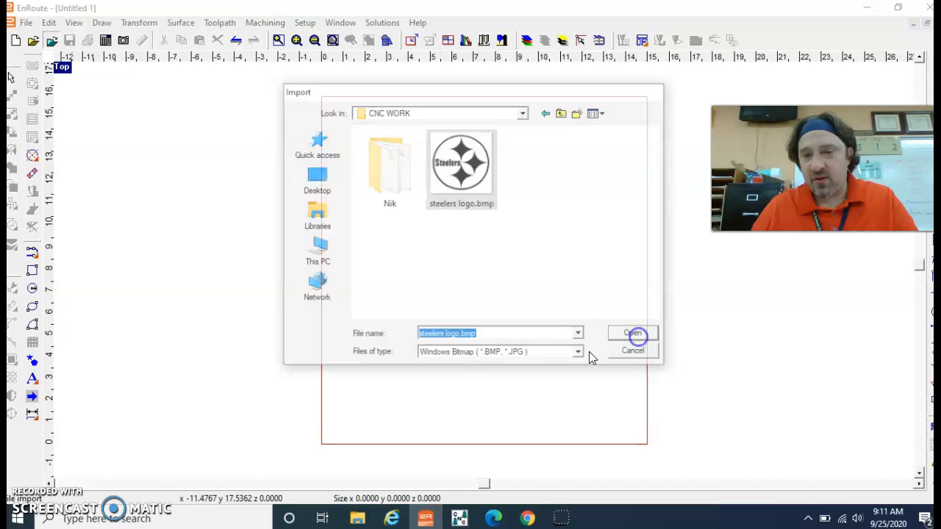
Step: Move the imported logo bitmap onto the plate's upper area and enlarge it to about 14.77 in square, nearly filling the plate width
drag(355, 409, 414, 178)
click(485, 341)
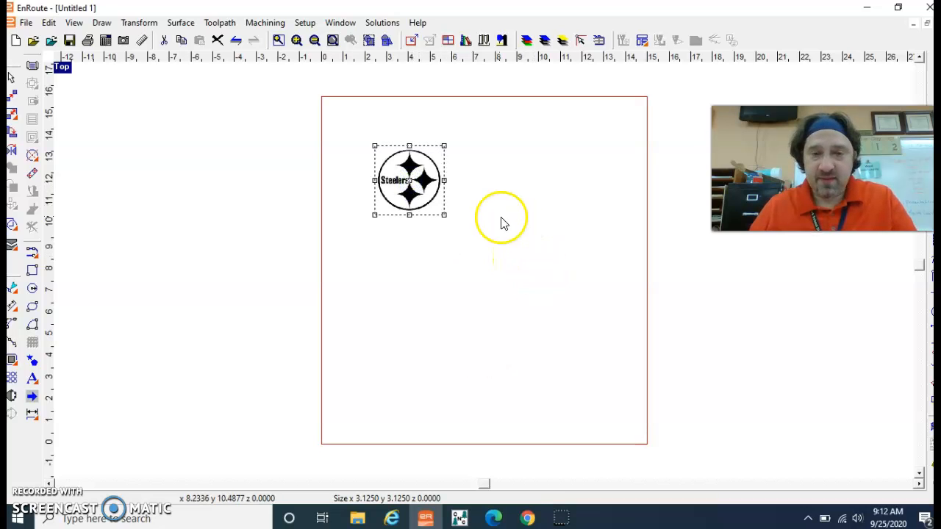
drag(445, 217, 581, 405)
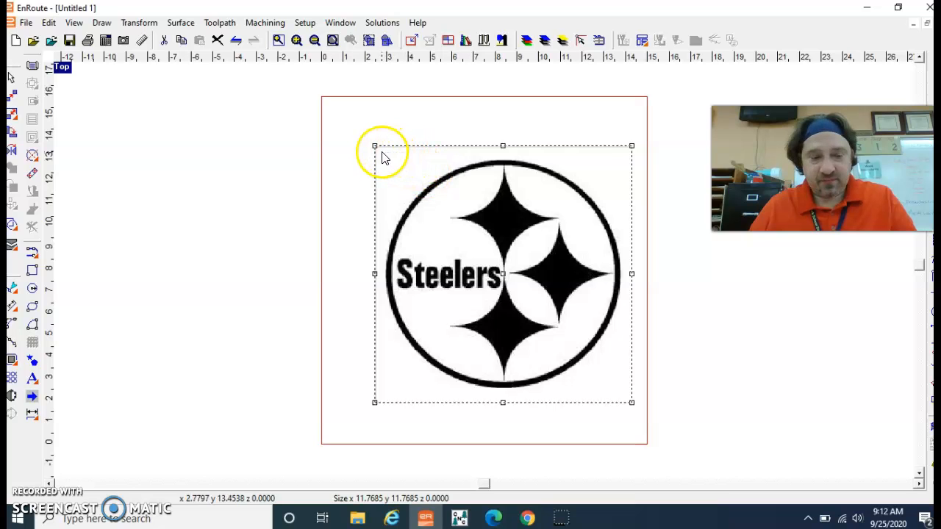
drag(377, 154, 325, 101)
mouse_move(632, 402)
mouse_down()
mouse_move(639, 422)
mouse_move(624, 419)
mouse_up()
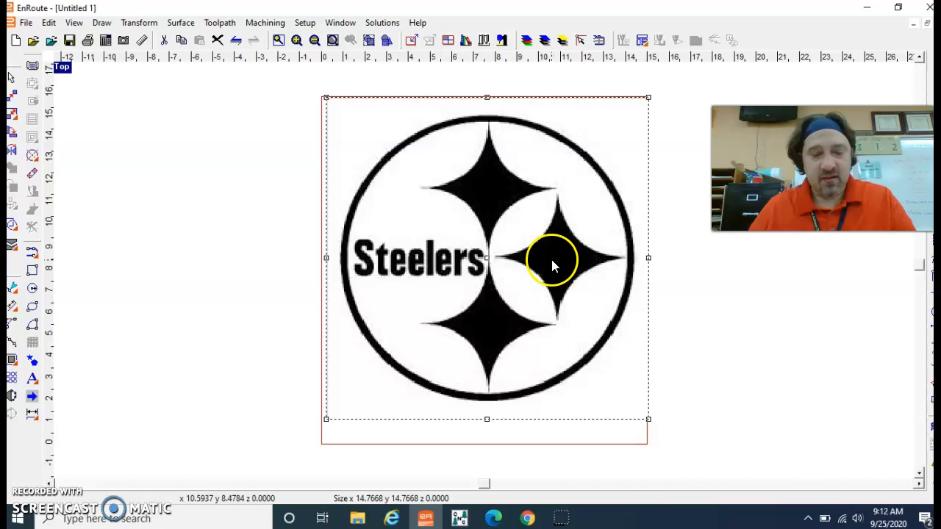
Step: Shrink the logo bitmap to about 0.92 in square near the plate's lower-left corner and vectorize it
drag(649, 99, 350, 404)
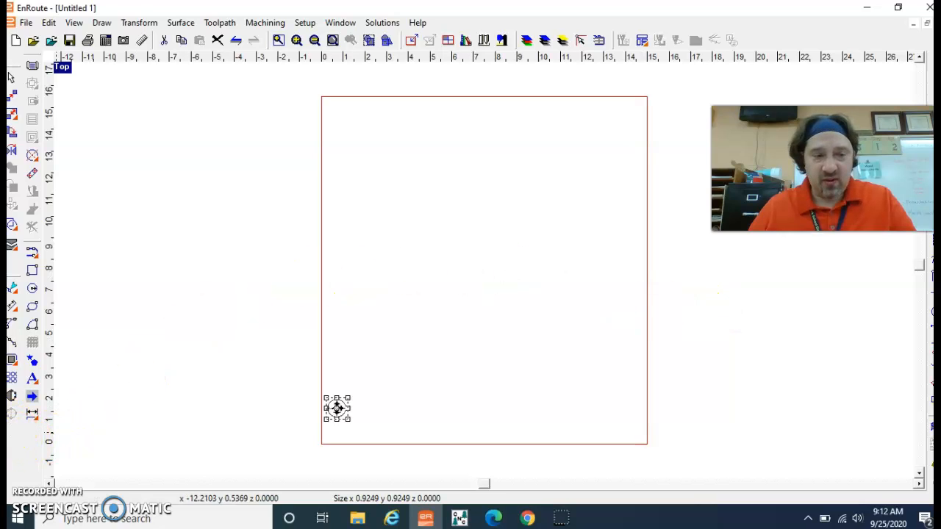
click(13, 395)
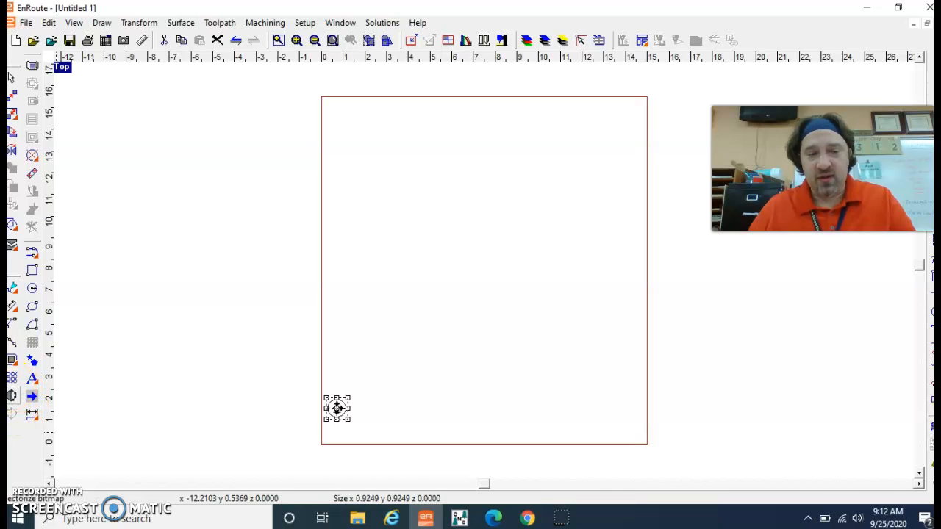
click(12, 398)
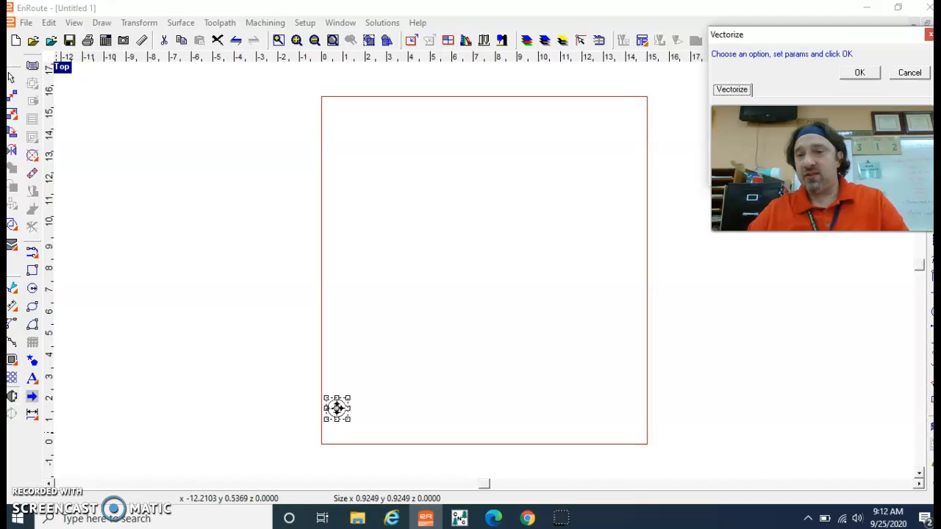
click(859, 74)
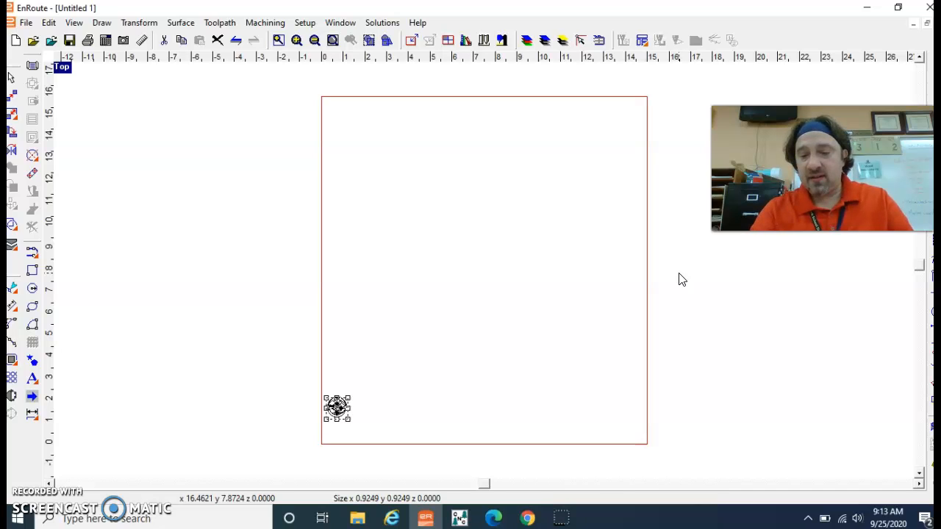
Step: Remove the source bitmap and enlarge the traced logo outlines to about 14.62 by 14.24 in on the plate
click(682, 279)
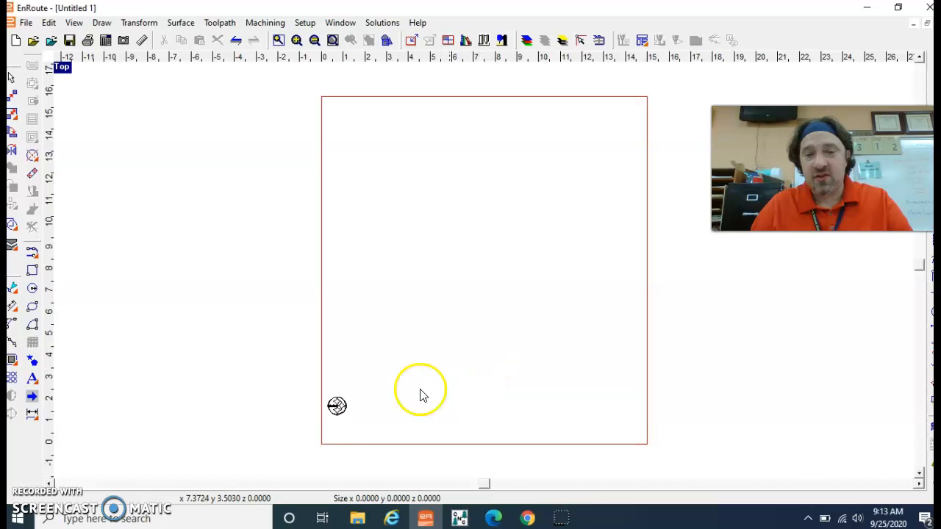
click(338, 409)
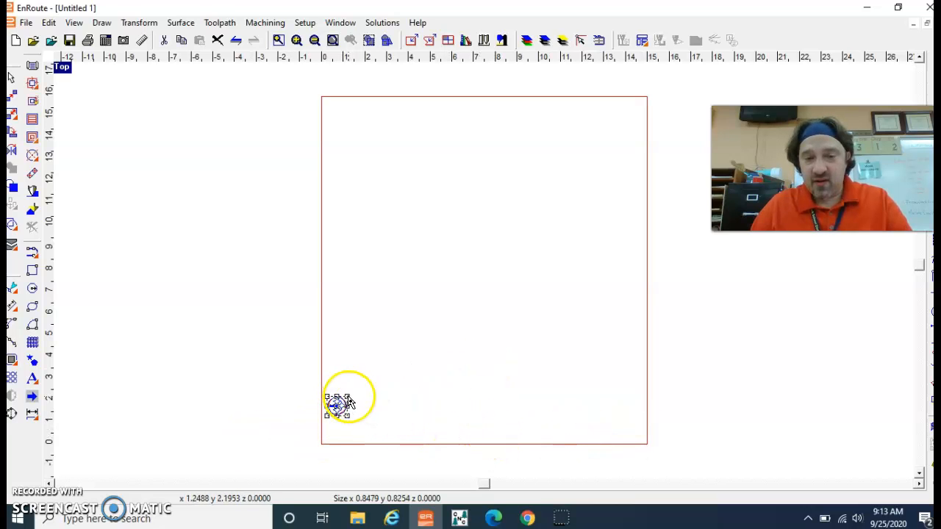
drag(350, 402, 646, 213)
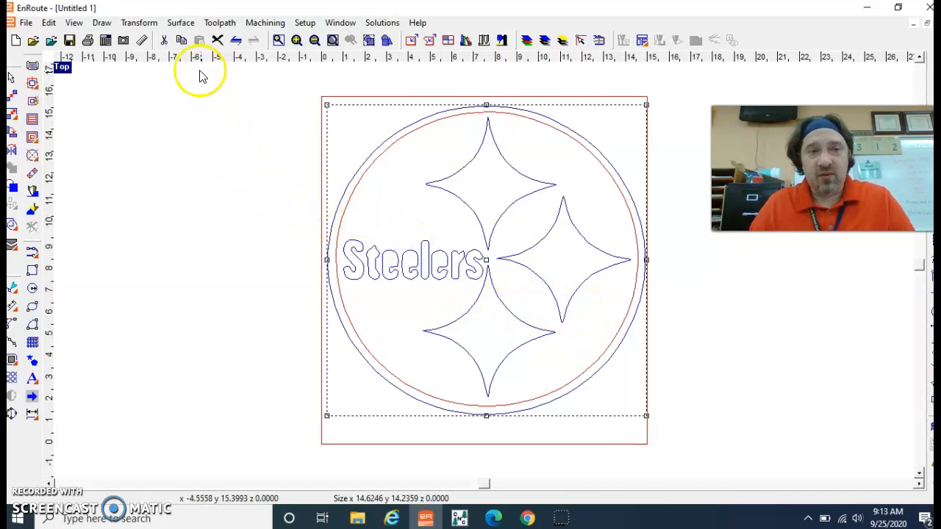
Step: Ungroup the traced logo and check that its letters, stars and rings can be selected individually
click(144, 25)
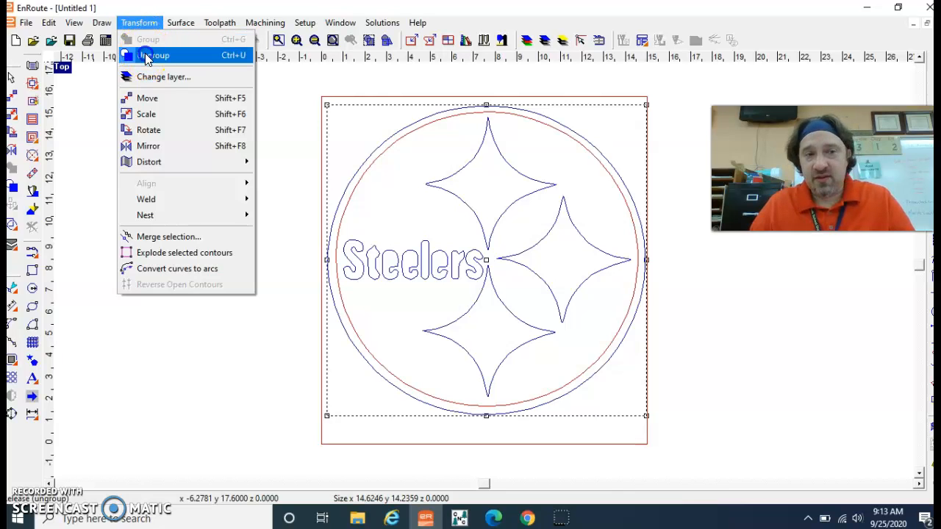
click(147, 56)
click(193, 152)
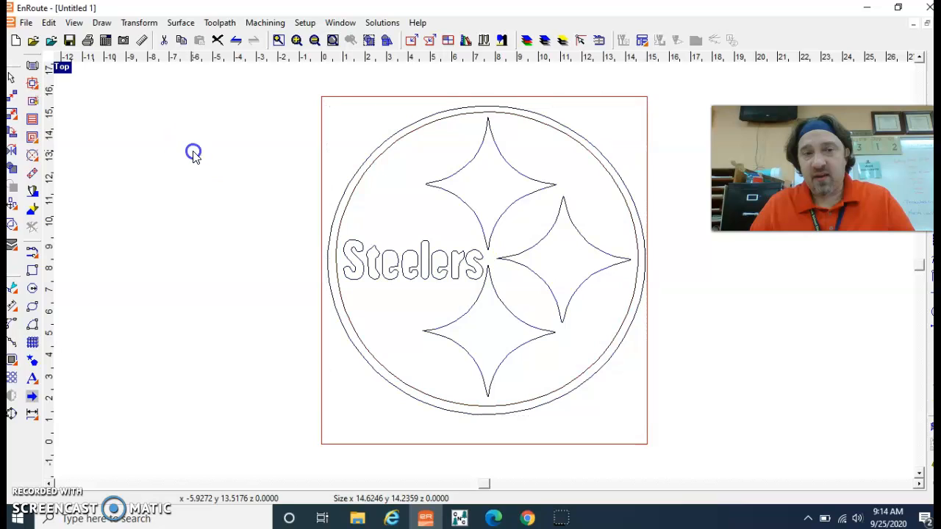
click(452, 259)
click(476, 266)
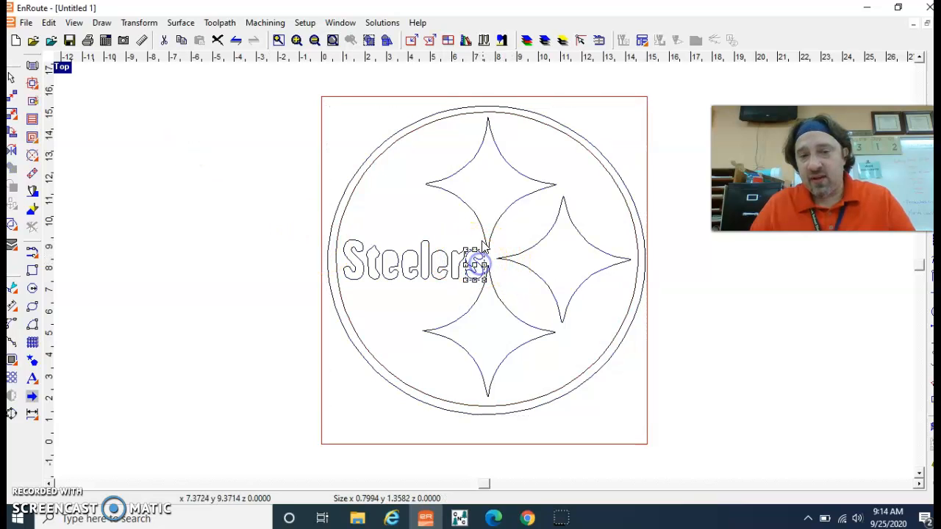
click(489, 231)
click(590, 156)
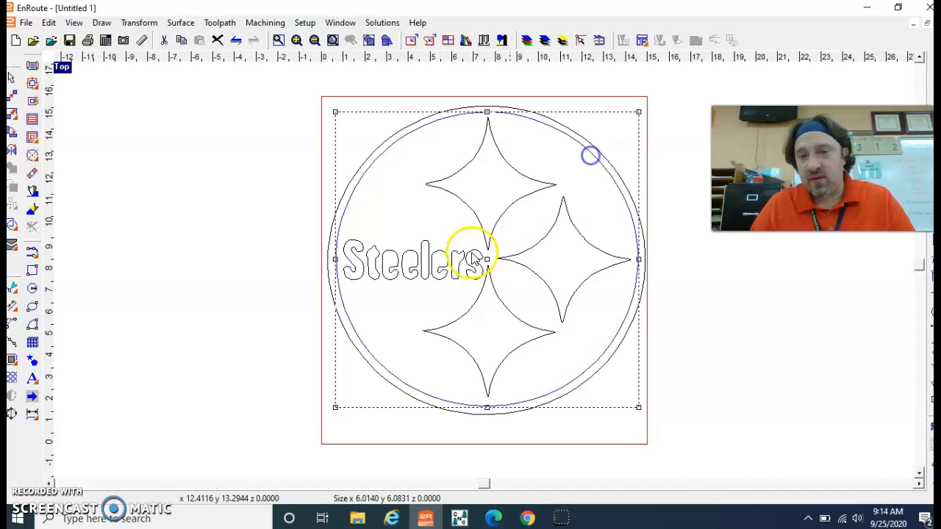
click(376, 222)
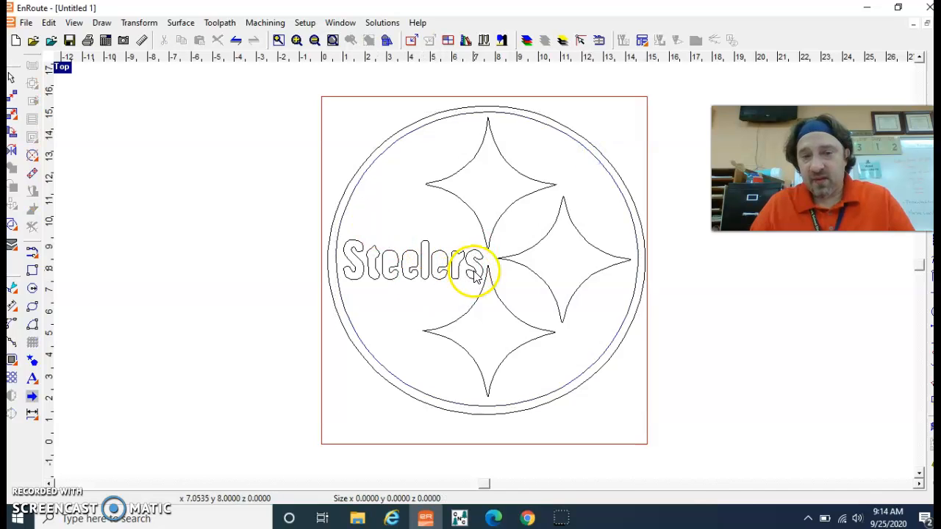
Step: Select all the traced letters of the word "Steelers" inside the ring and delete them together
click(475, 270)
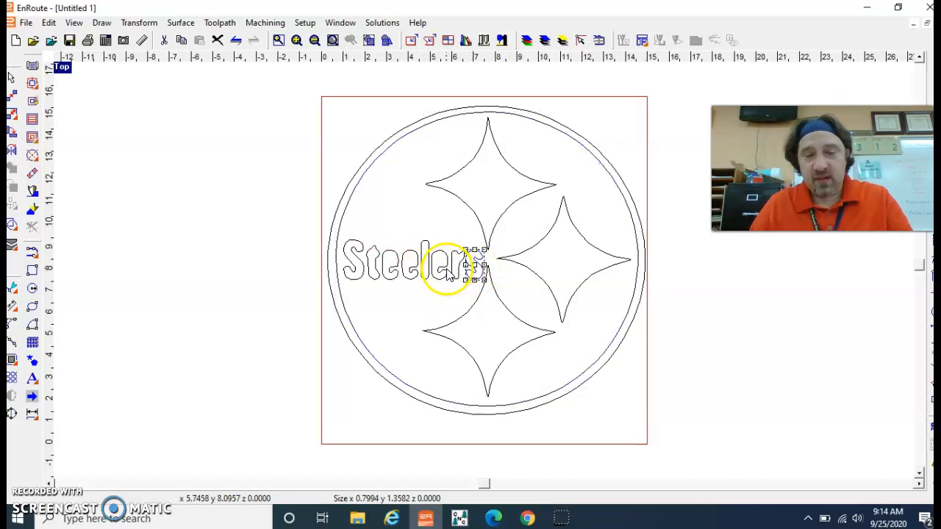
shift+click(438, 269)
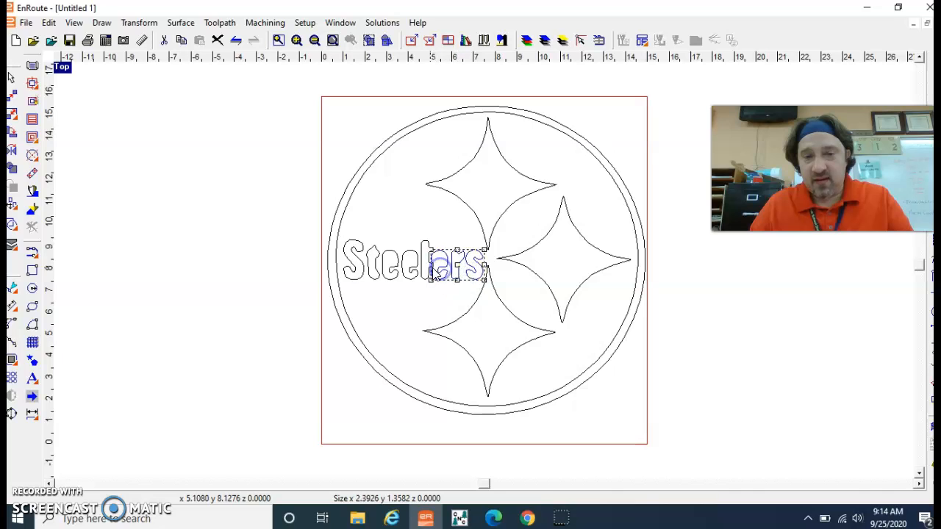
shift+click(421, 268)
shift+click(404, 268)
shift+click(381, 269)
shift+click(373, 269)
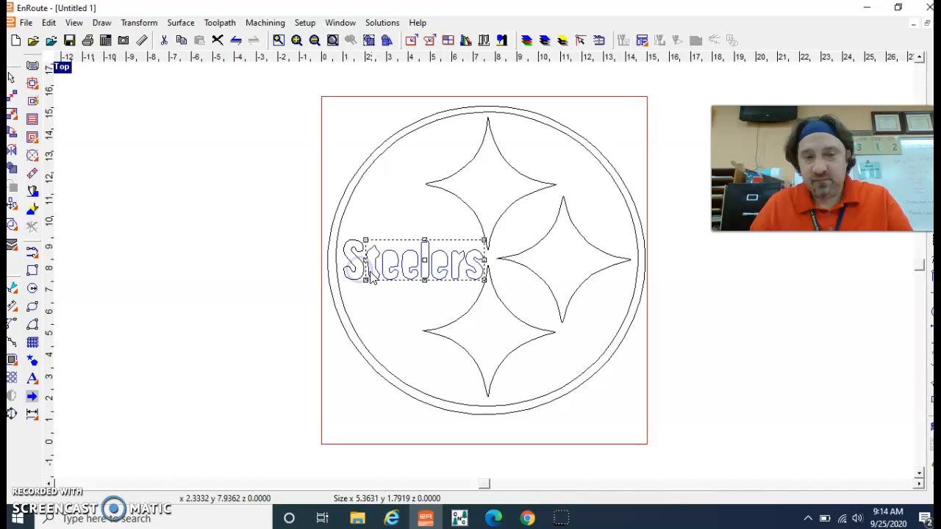
shift+click(351, 270)
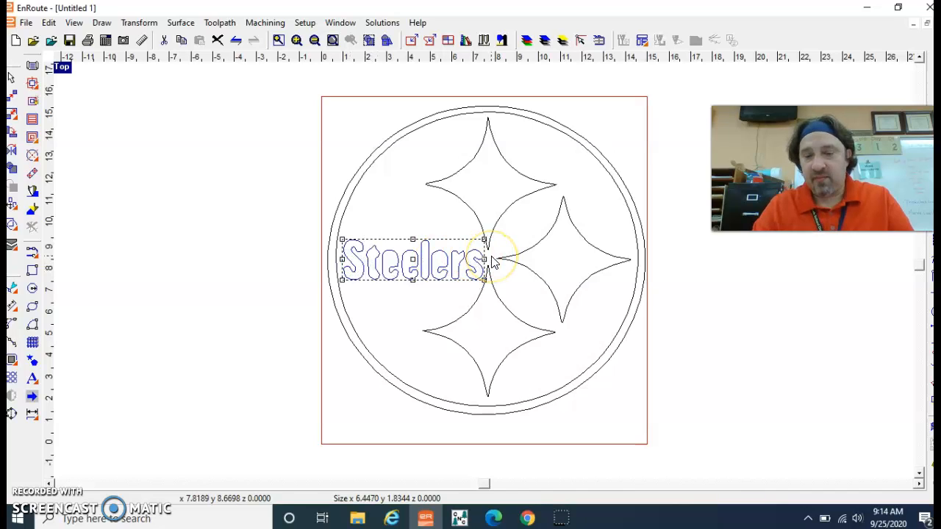
key(Delete)
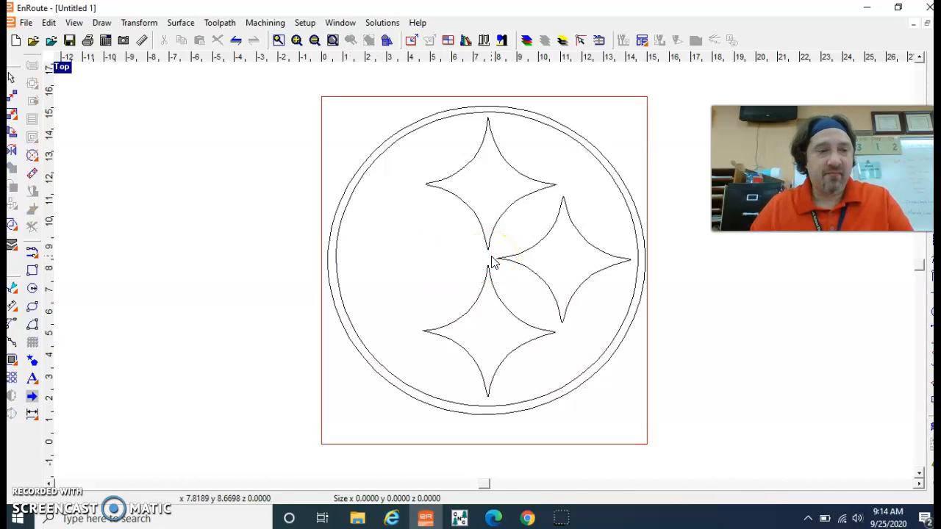
Step: Add the text "Steelers" beside the plate in Edwardian Script ITC Regular with a height of 4.38
click(34, 380)
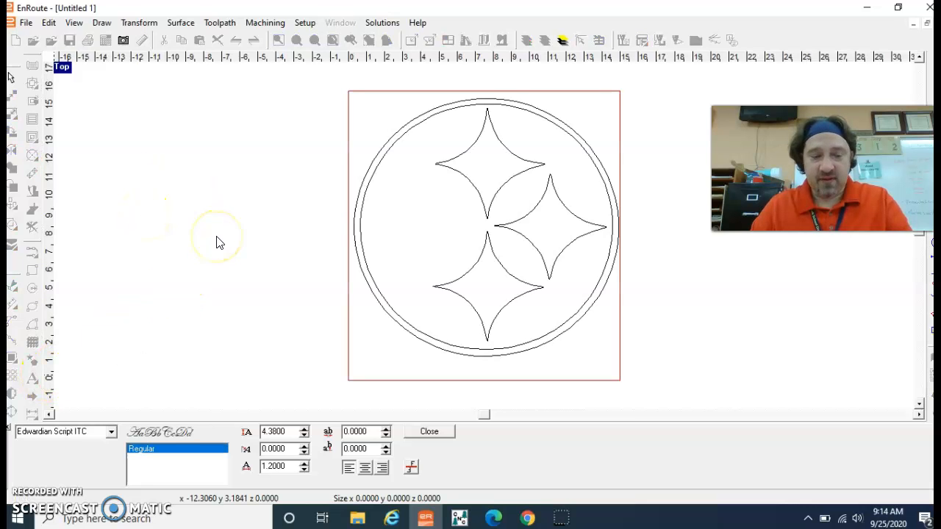
text(Ste)
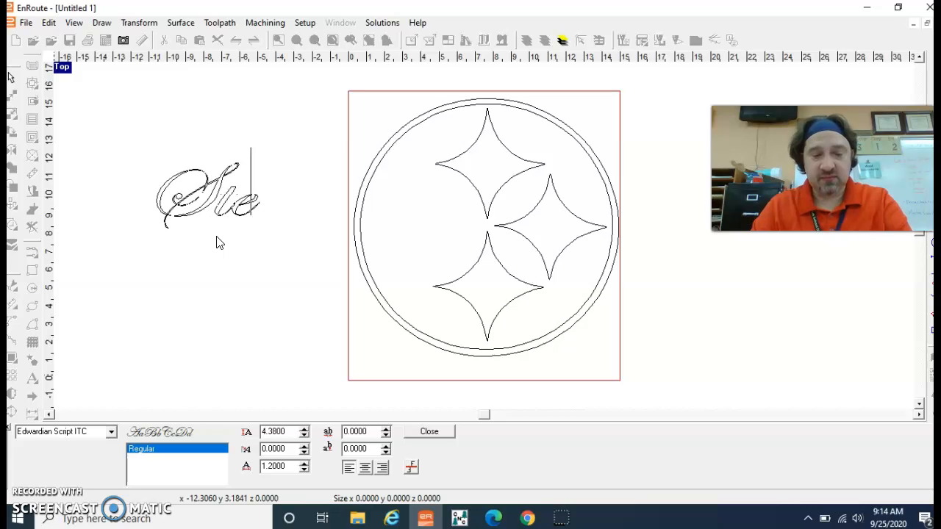
text(elers)
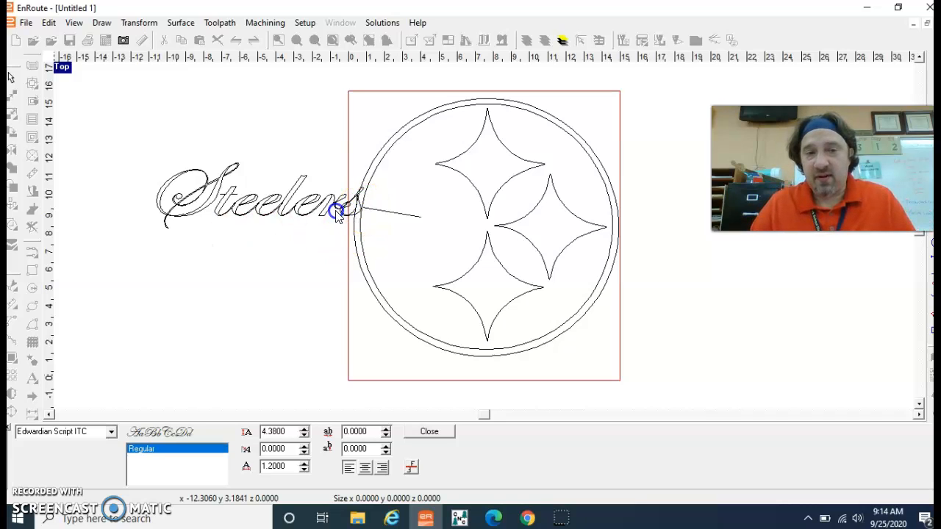
Step: Change the font of the "Steelers" text to Arial Black Regular and finish editing the text
drag(159, 210, 414, 218)
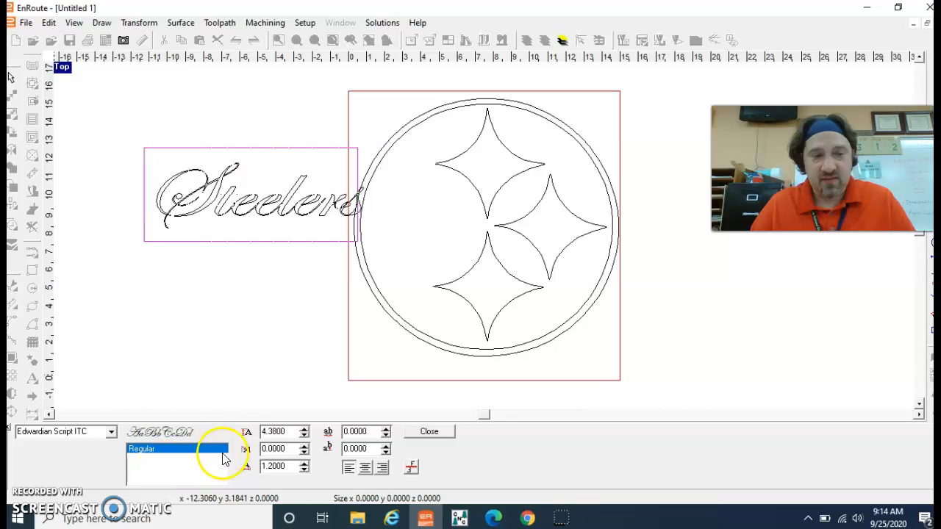
click(111, 432)
scroll(92, 469, up, 3)
scroll(91, 470, up, 8)
scroll(89, 471, up, 8)
scroll(86, 470, down, 5)
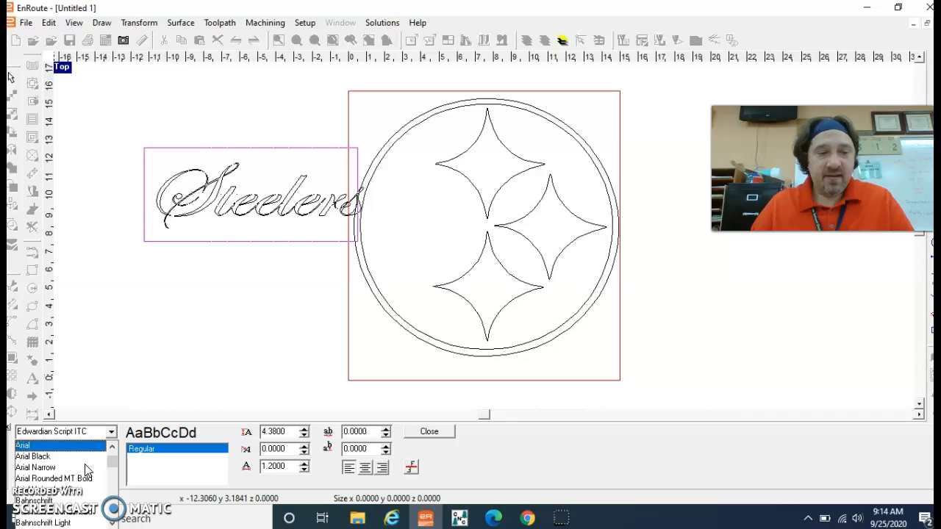
scroll(86, 470, up, 5)
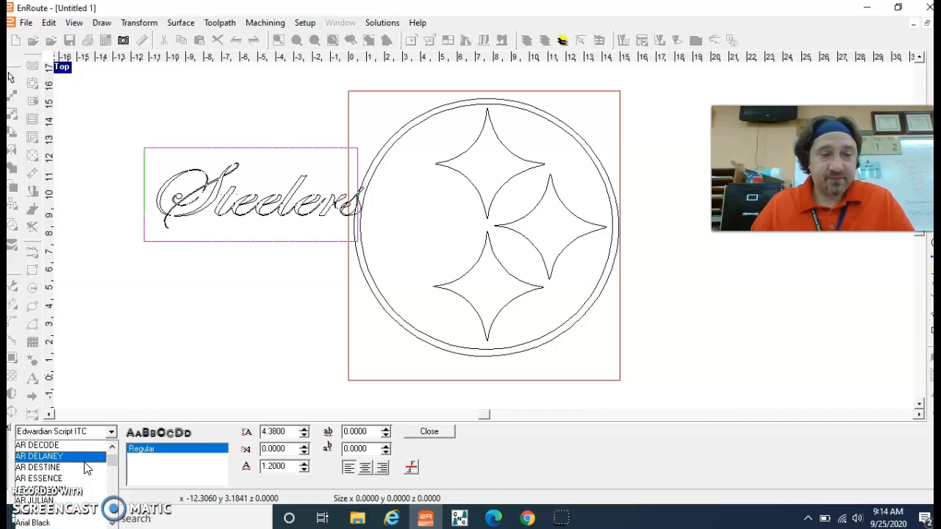
scroll(86, 468, down, 5)
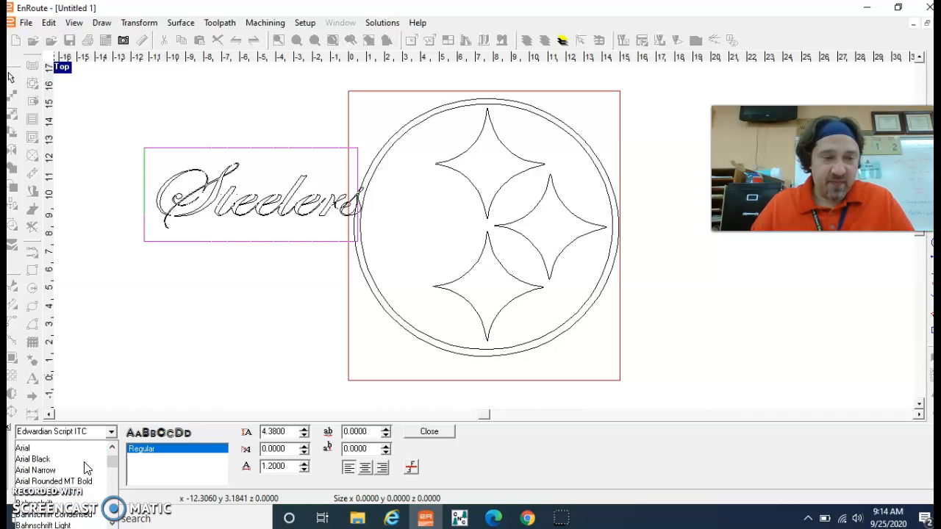
click(72, 457)
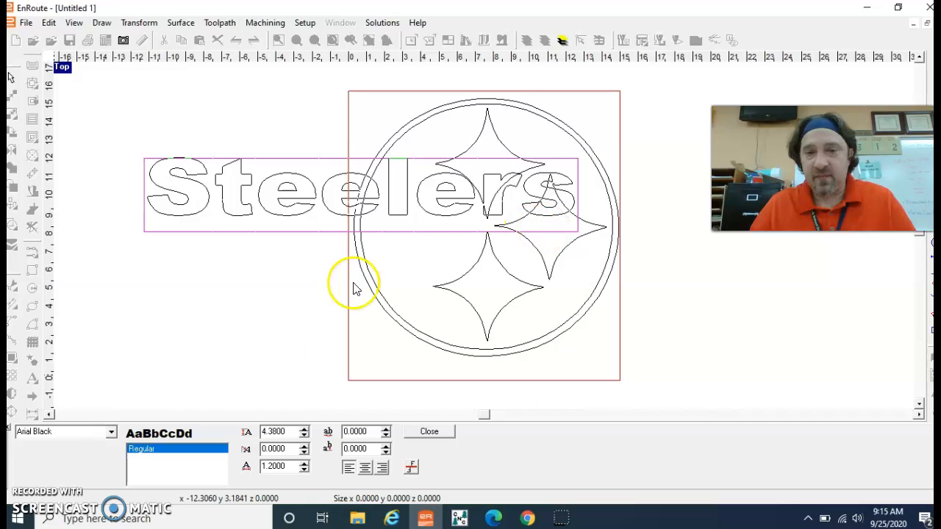
click(427, 434)
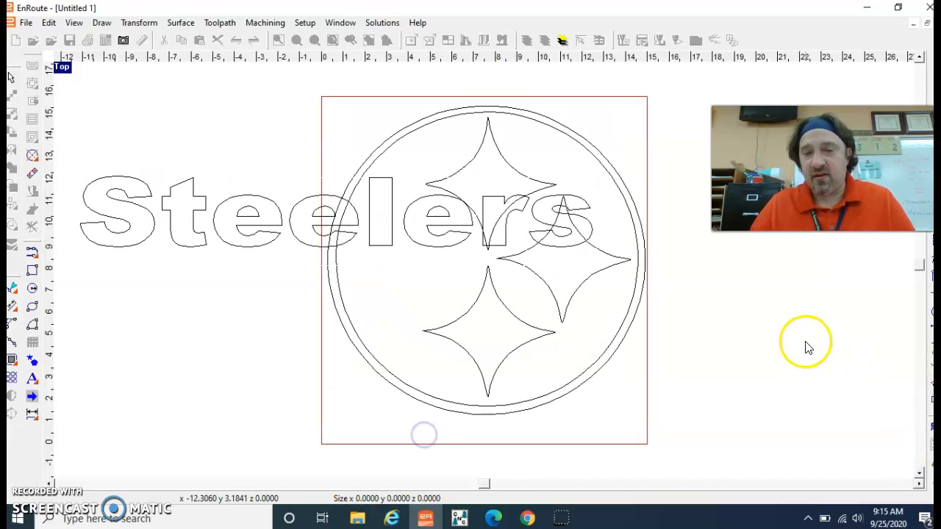
Step: Shrink the "Steelers" text to about 6.58 by 0.89 in and place it between the ring's left side and the stars' meeting point
click(416, 246)
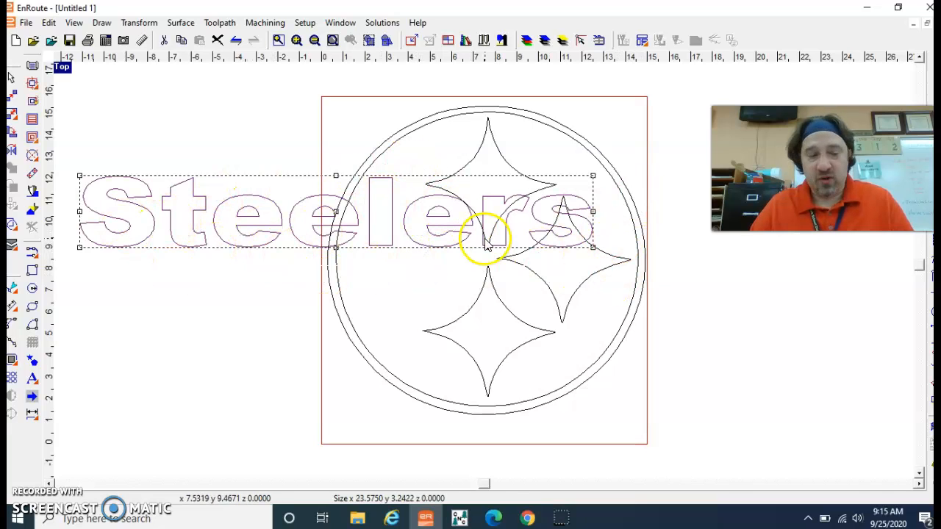
drag(593, 178, 301, 254)
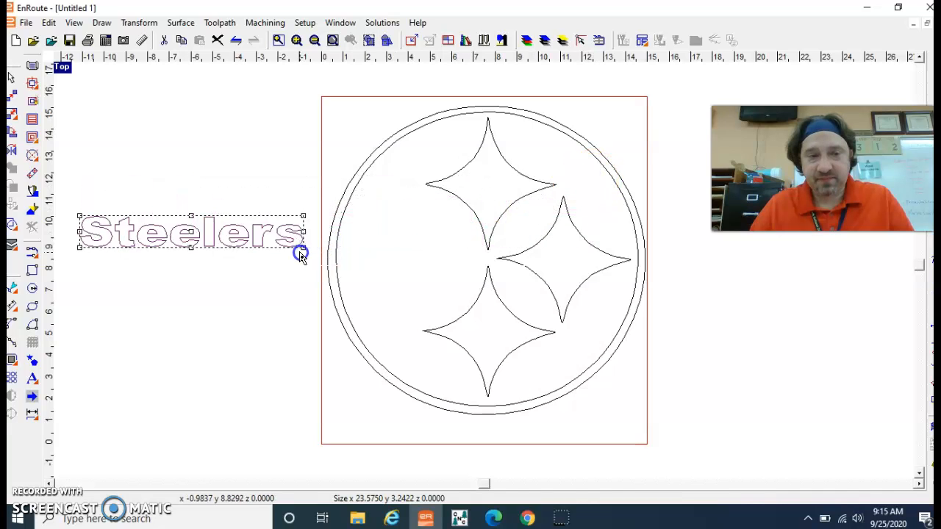
drag(190, 237, 374, 262)
click(264, 246)
drag(264, 245, 364, 255)
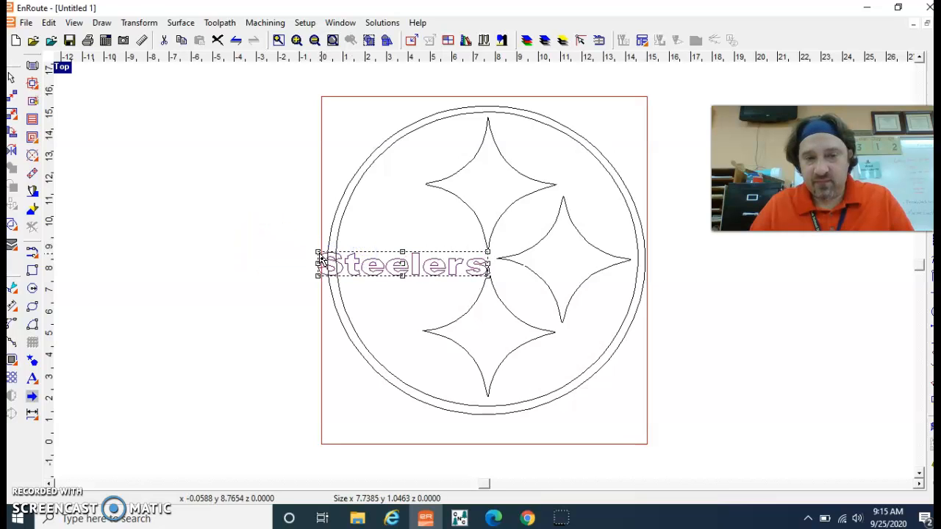
drag(320, 255, 382, 256)
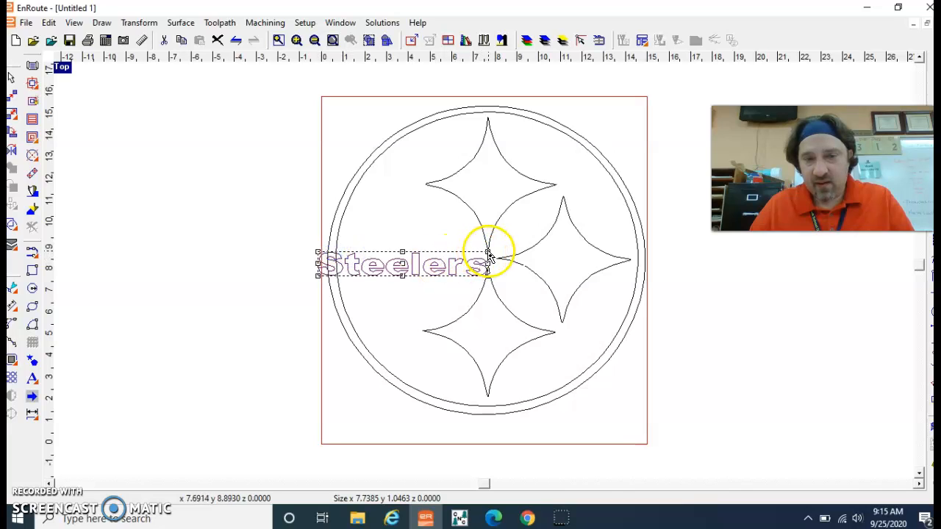
drag(488, 257, 416, 264)
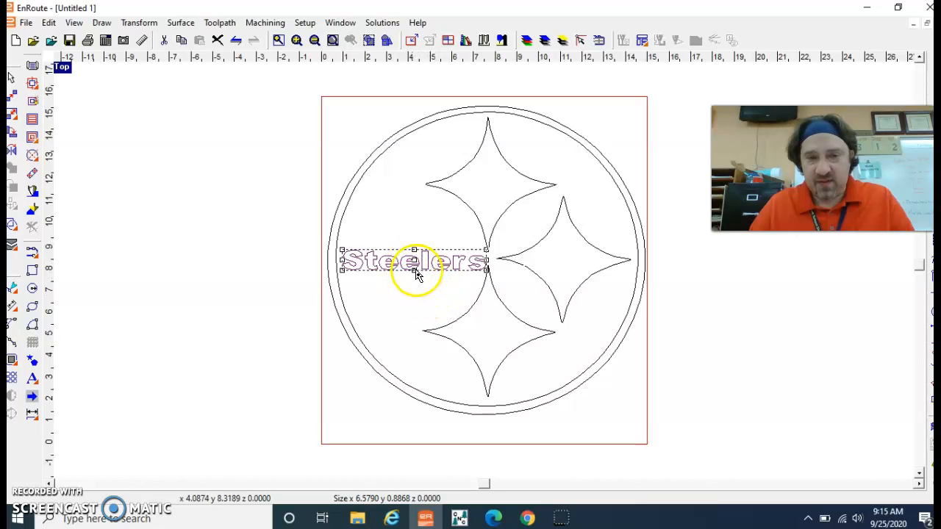
Step: Stretch the "Steelers" text vertically to a height of about 1.53 in and nudge it up level with the gap between the stars
click(414, 273)
drag(414, 276, 414, 289)
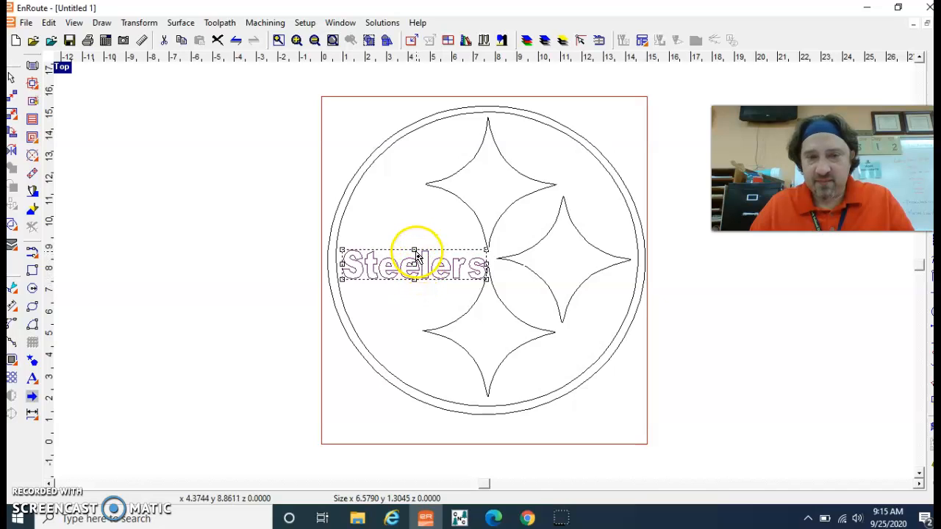
drag(414, 252, 413, 246)
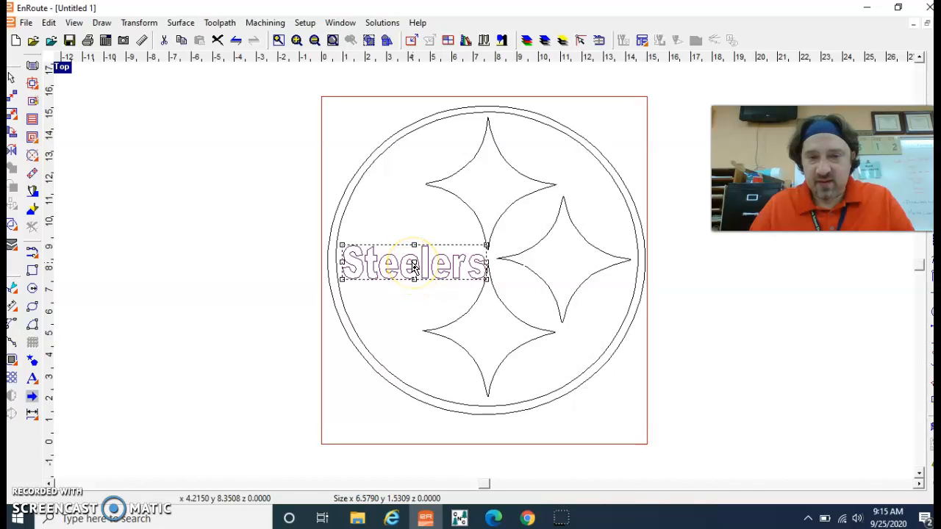
drag(413, 265, 413, 261)
click(732, 329)
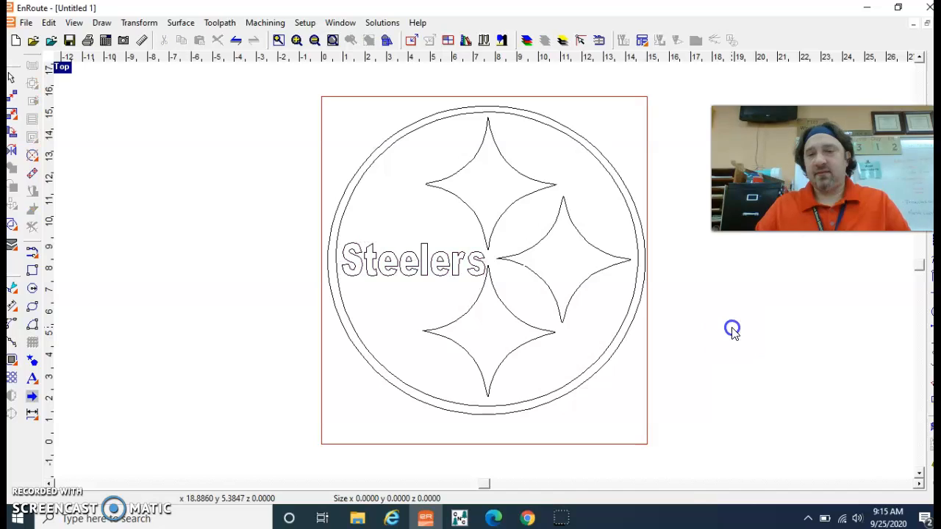
click(420, 274)
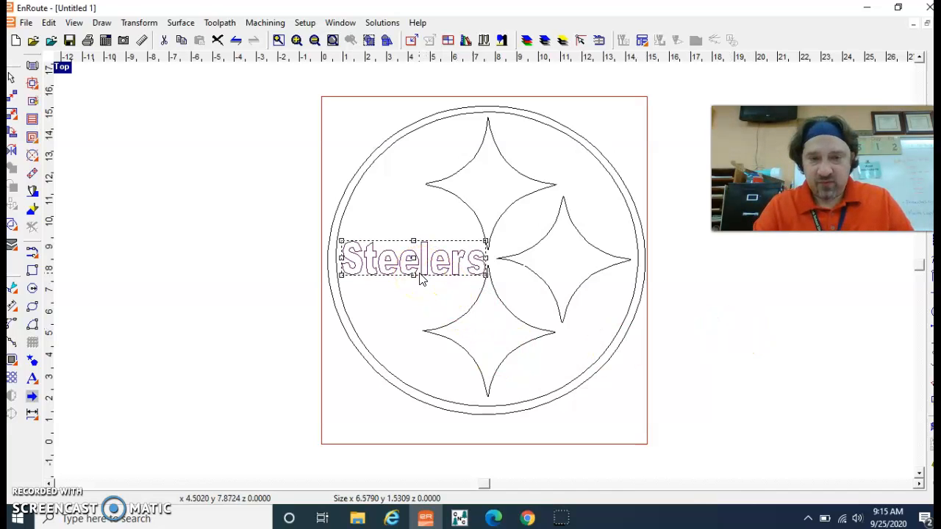
click(669, 370)
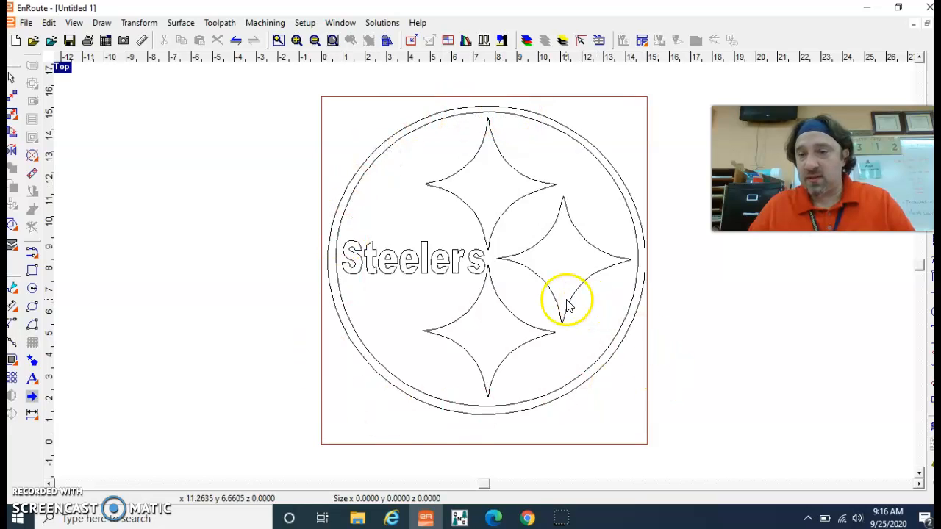
Step: Start an Engrave toolpath on all three star outlines and add the 1/8" End Mill as its tool
click(480, 159)
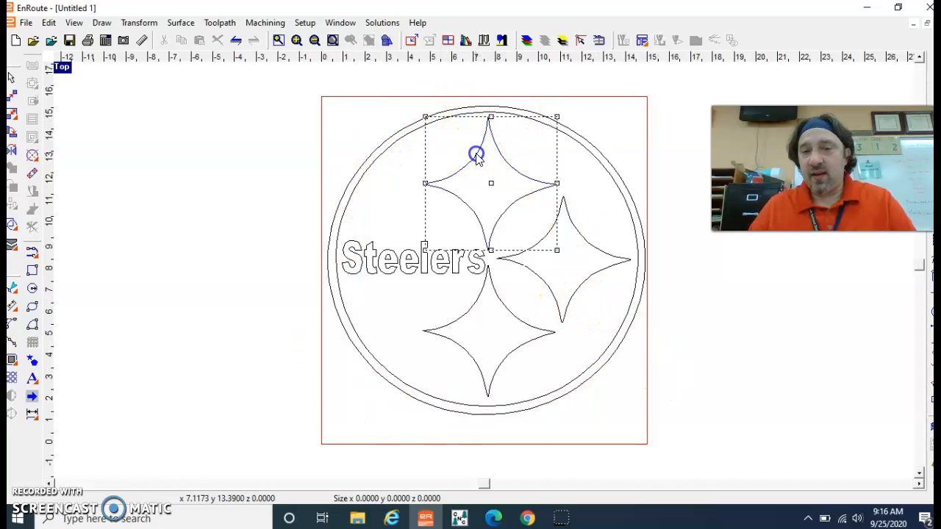
shift+click(555, 307)
shift+click(539, 336)
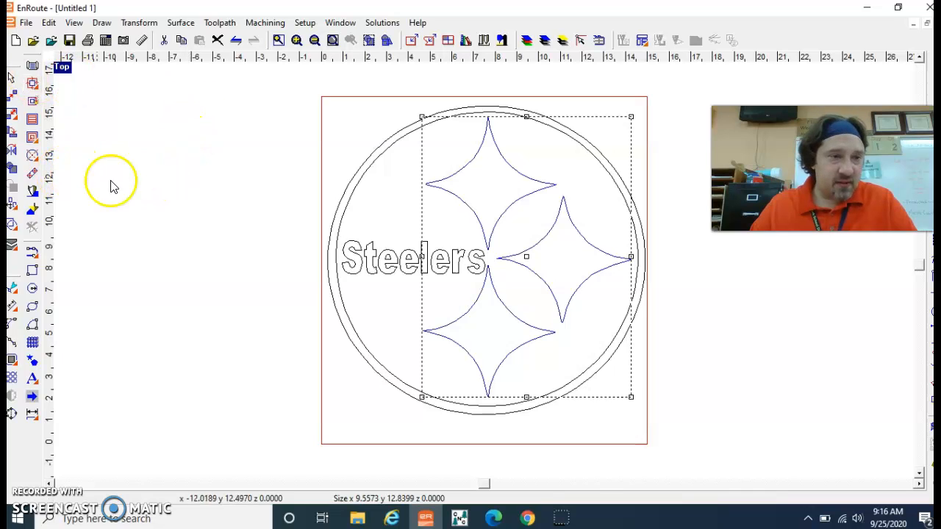
click(32, 192)
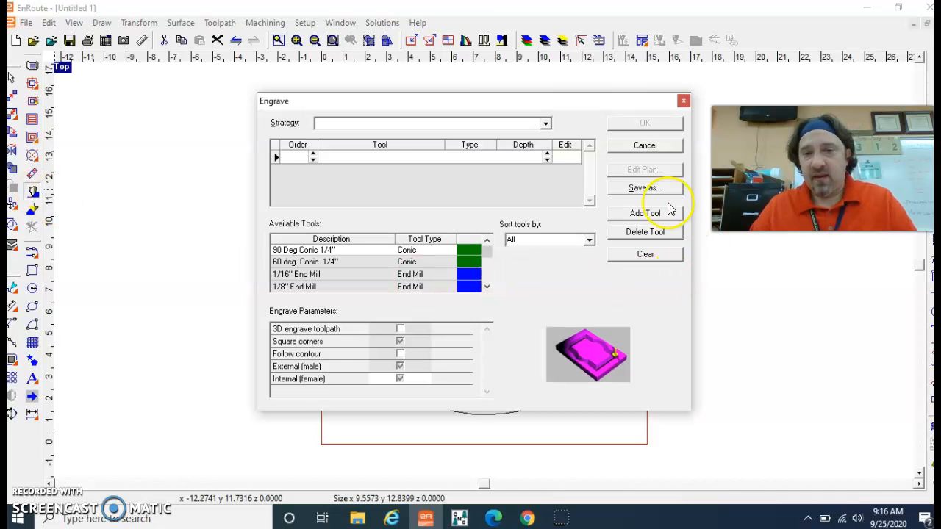
scroll(336, 272, down, 1)
scroll(336, 271, up, 1)
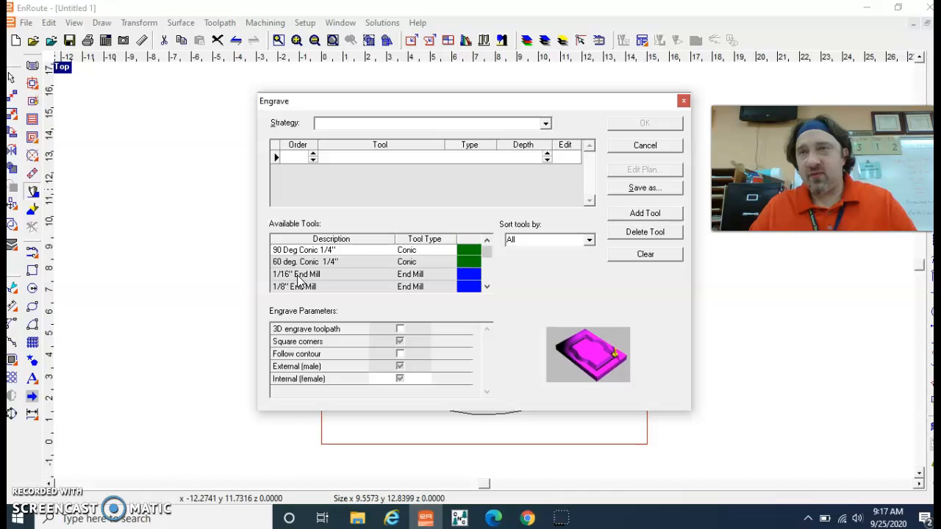
click(339, 290)
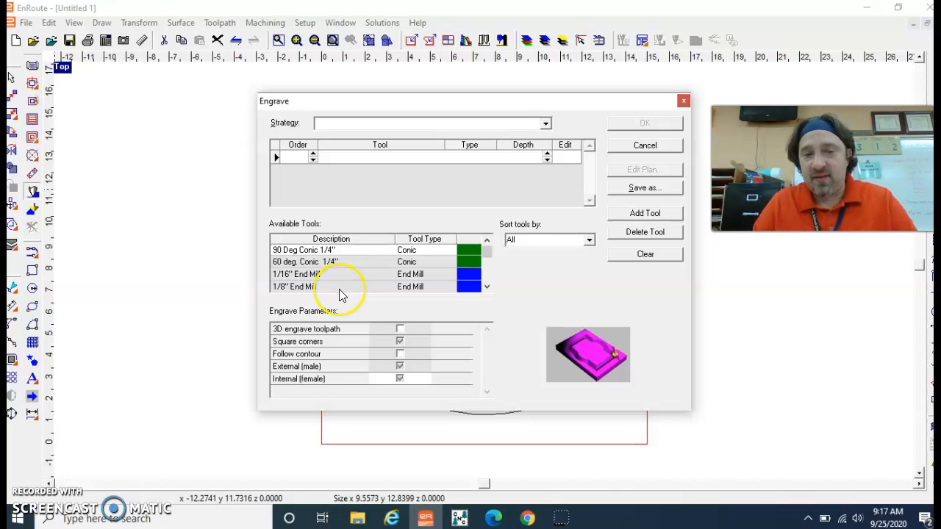
double_click(340, 288)
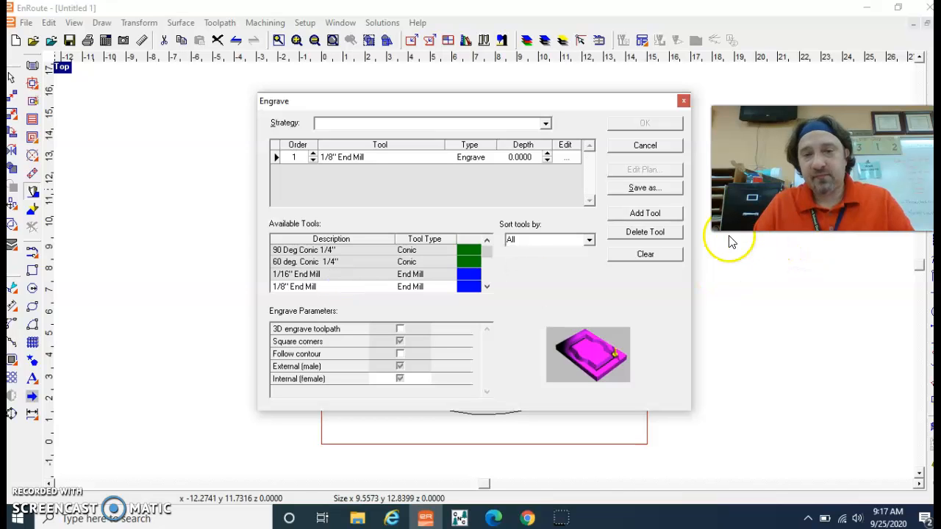
Step: Set the engraving depth to 0.0937 and create the toolpath on the three stars
click(548, 167)
click(519, 158)
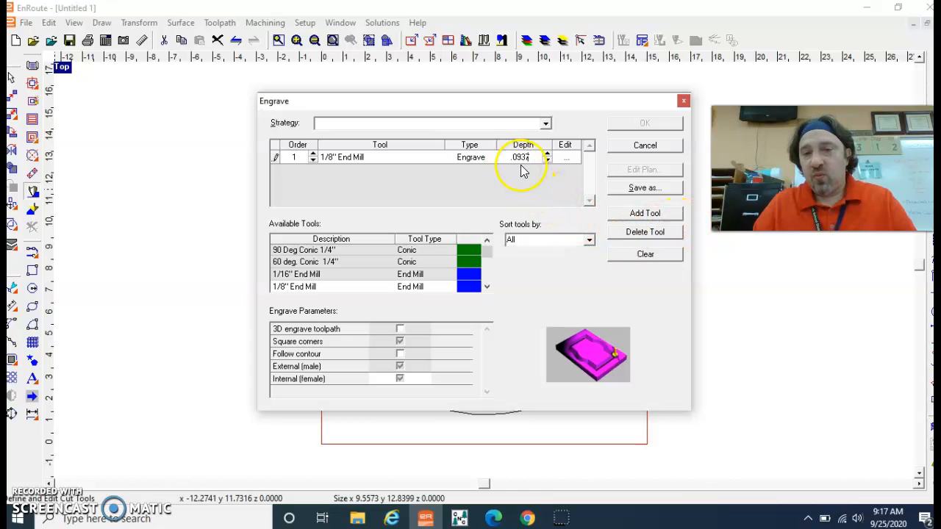
text(.0937)
key(Return)
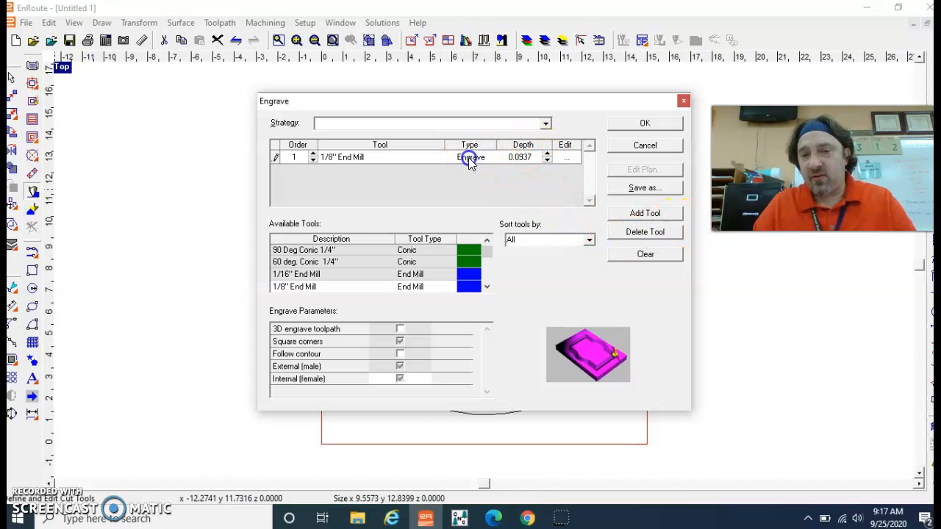
click(650, 124)
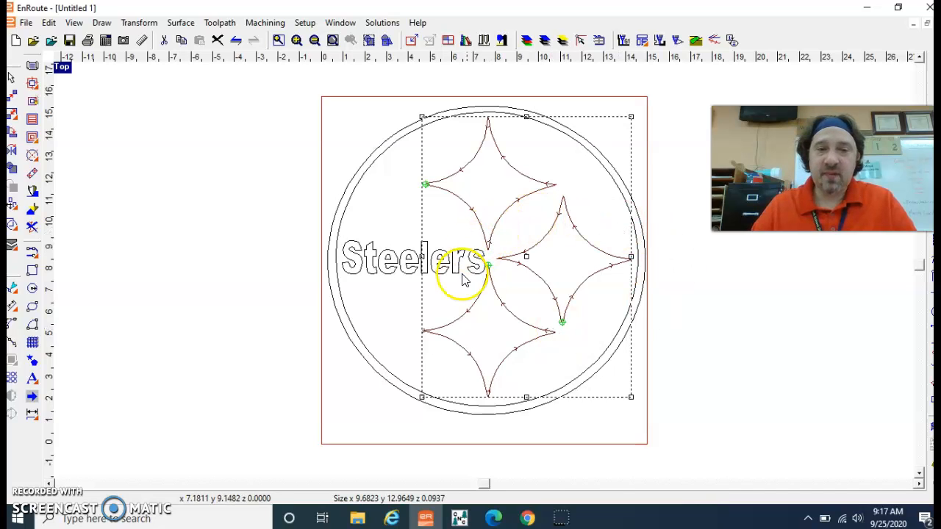
click(390, 294)
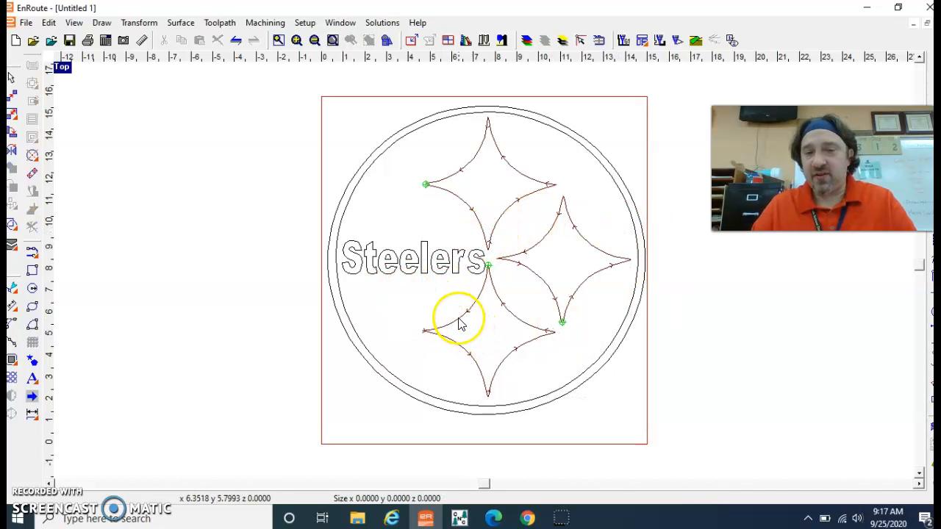
Step: Convert the "Steelers" text to curves and apply an Island Fill toolpath with the 1/8" End Mill at a depth of 0.0937
click(434, 274)
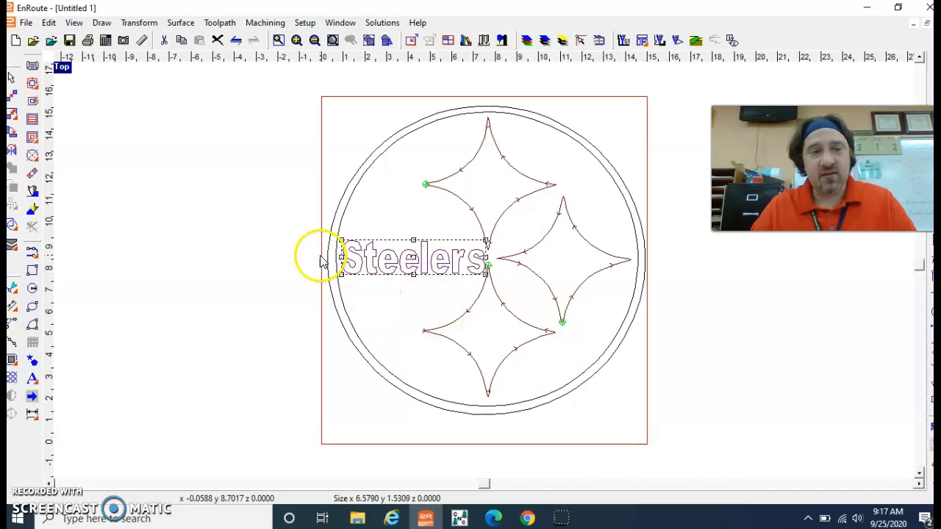
click(33, 141)
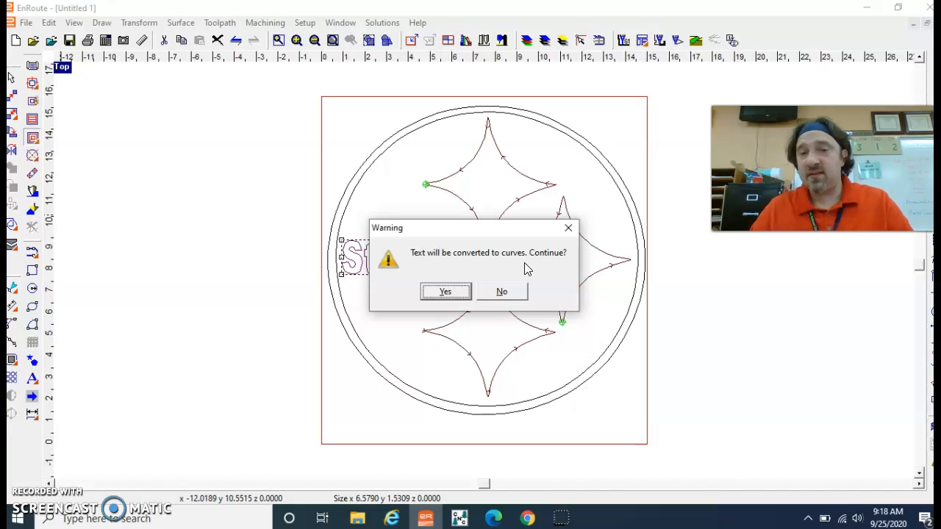
click(450, 294)
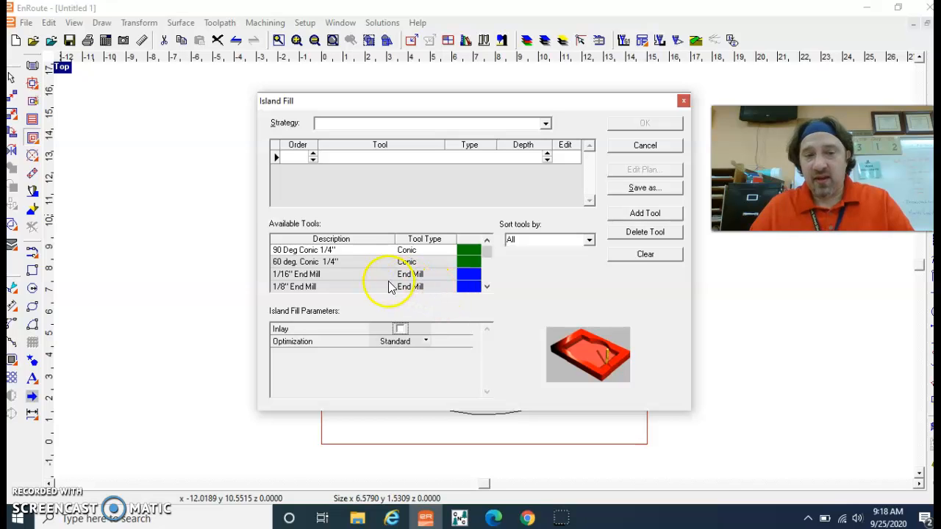
double_click(335, 288)
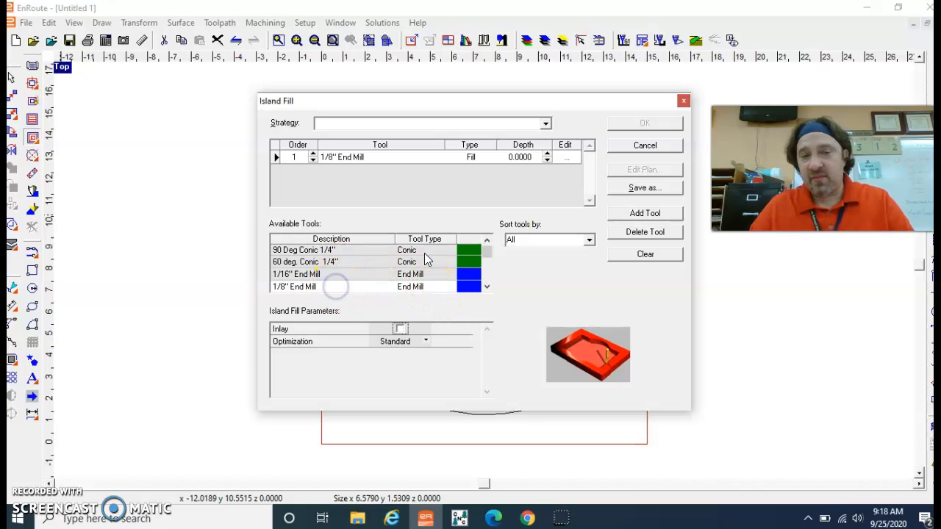
text(0937)
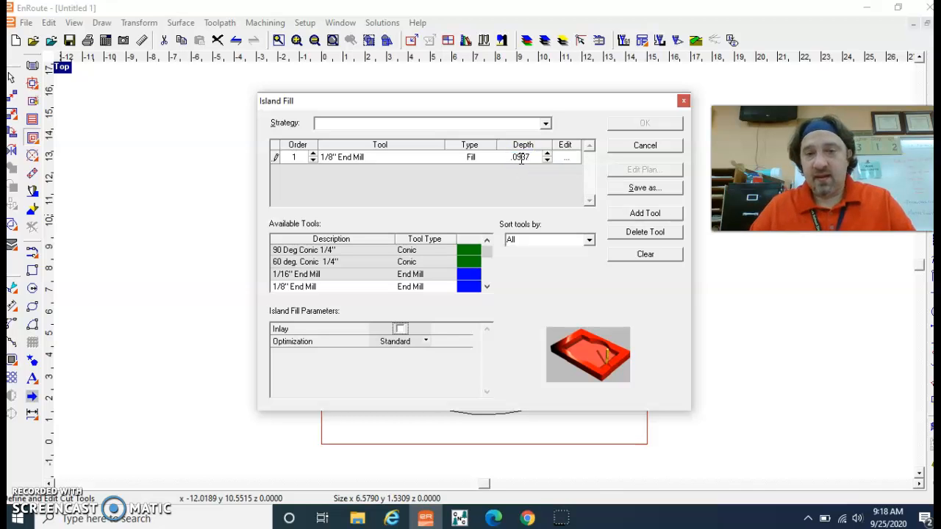
click(469, 158)
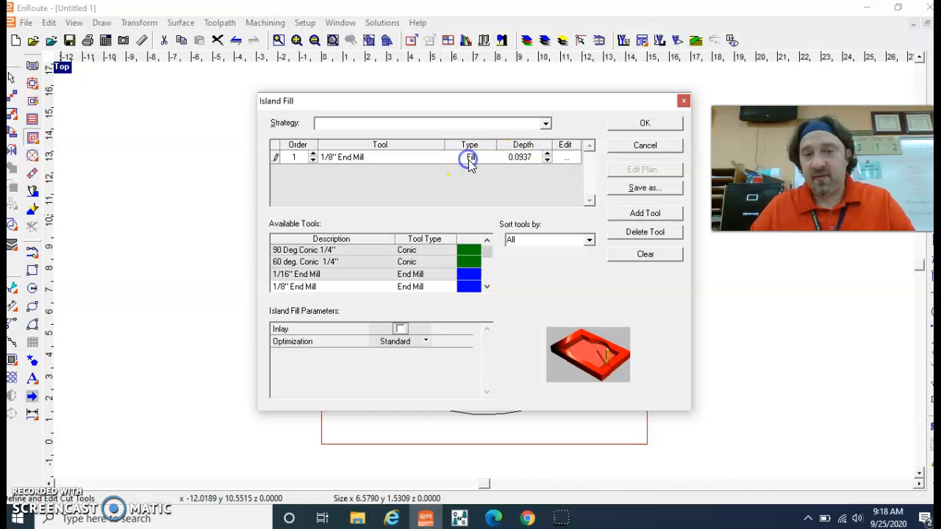
click(645, 123)
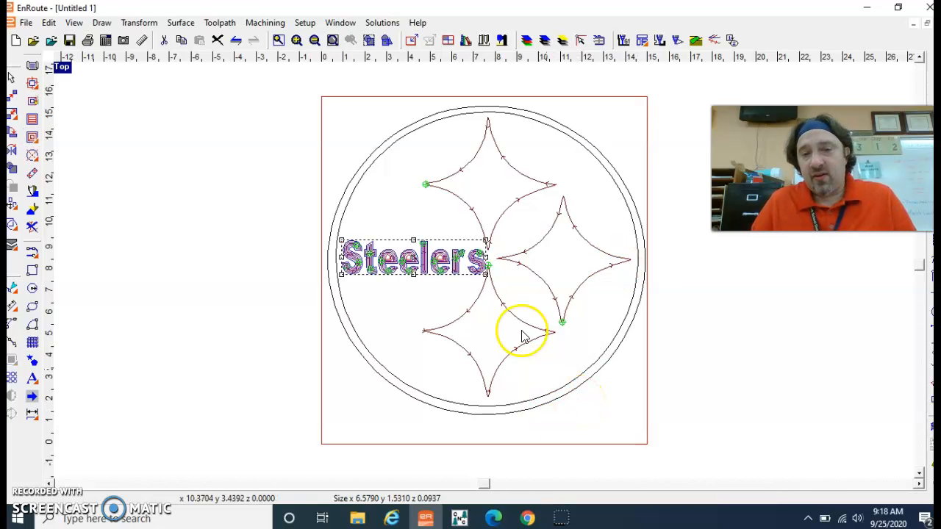
Step: Inspect the fill toolpaths in the lettering up close and run a 2D simulation of the whole job
scroll(418, 264, up, 1)
scroll(417, 264, up, 2)
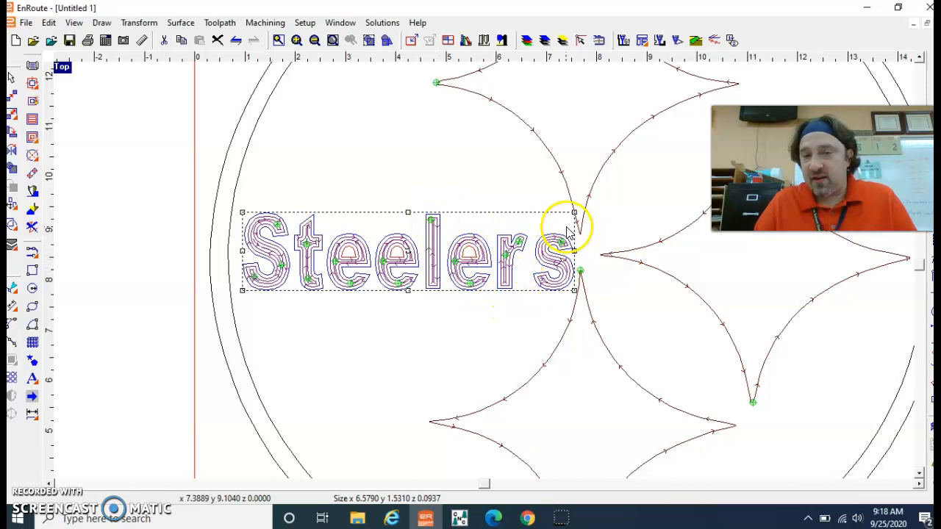
scroll(555, 315, down, 2)
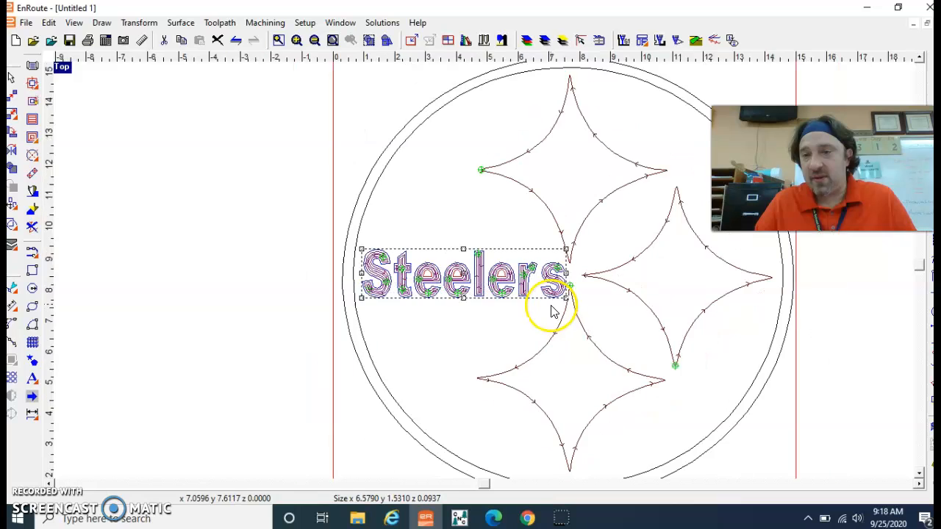
scroll(550, 311, down, 1)
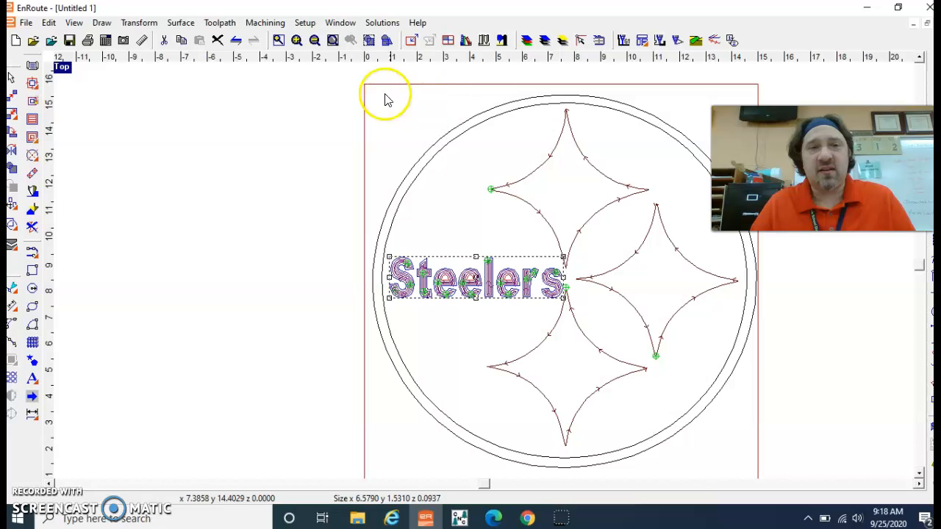
click(269, 26)
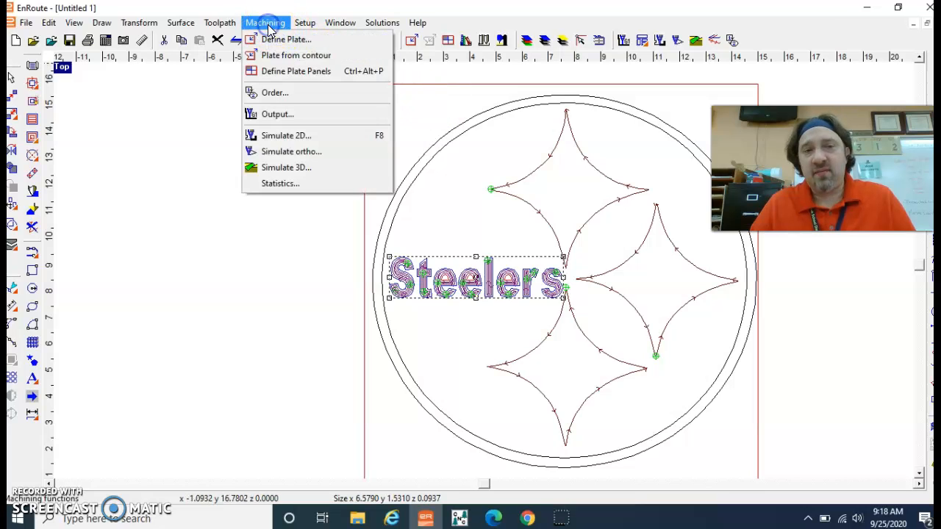
click(271, 138)
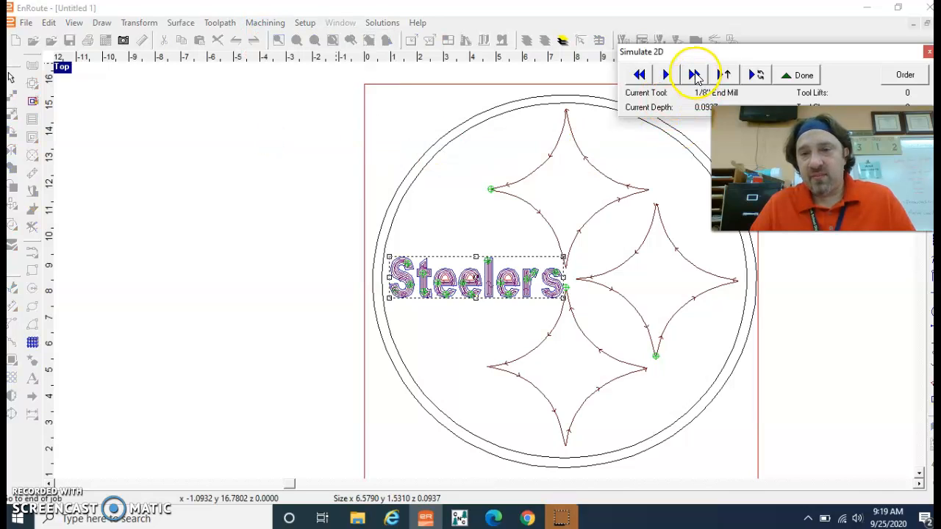
click(694, 75)
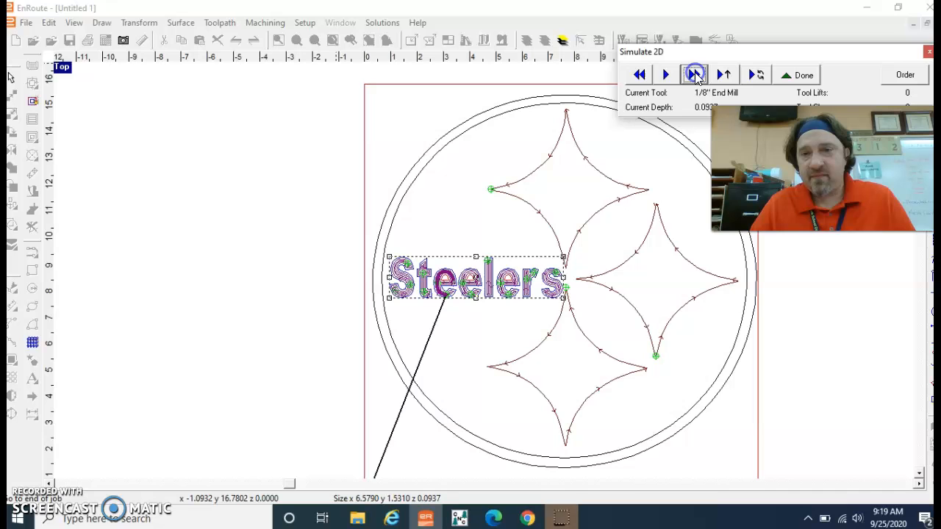